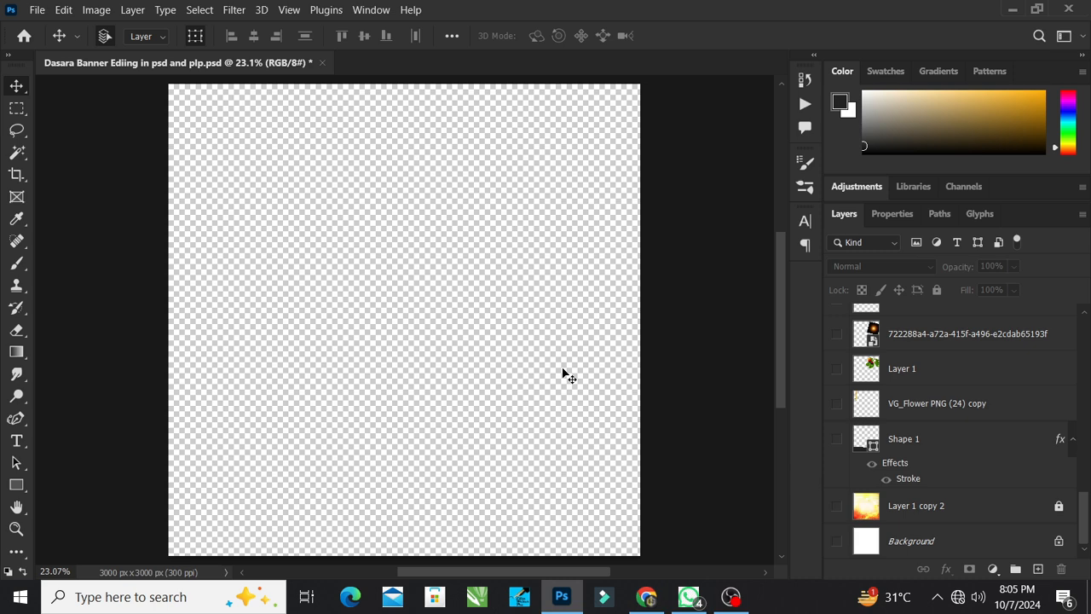
# Check the document's width, height and resolution in the Image Size settings and accept them as they are.
pyautogui.click(100, 9)
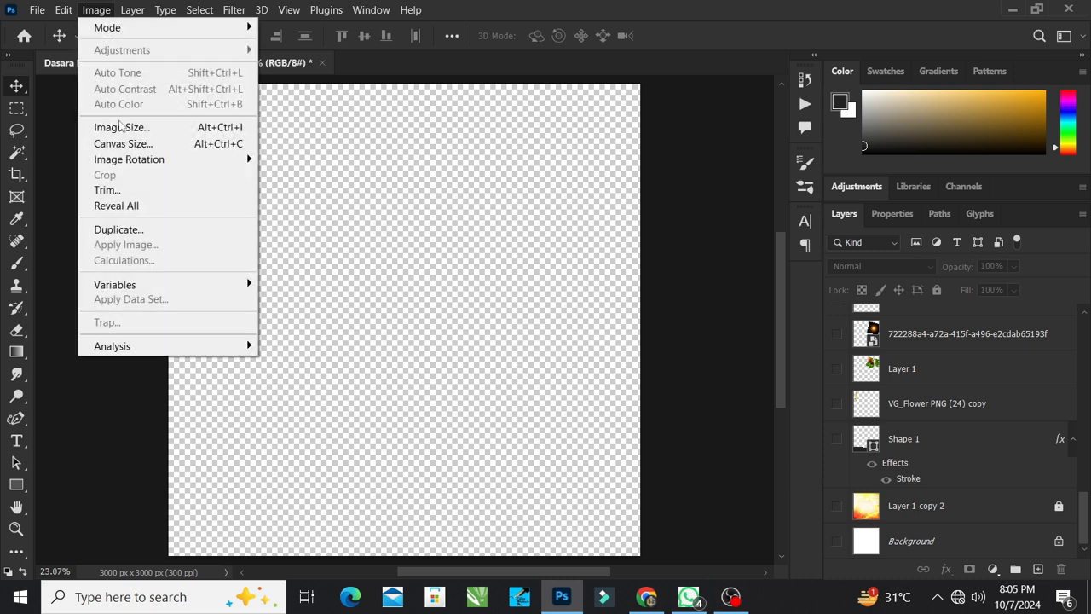
pyautogui.click(123, 127)
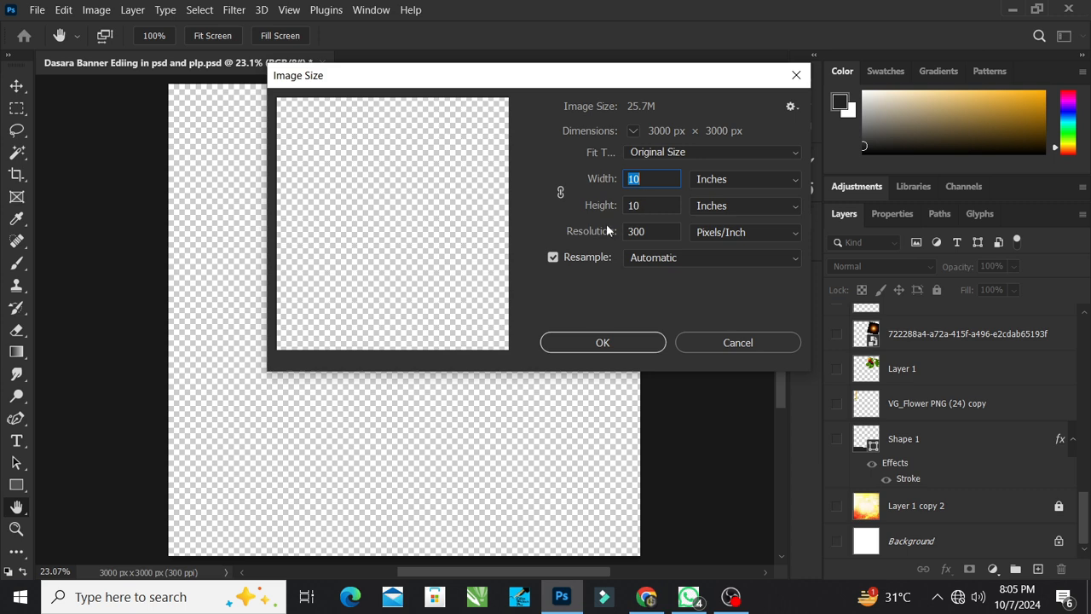
pyautogui.click(630, 344)
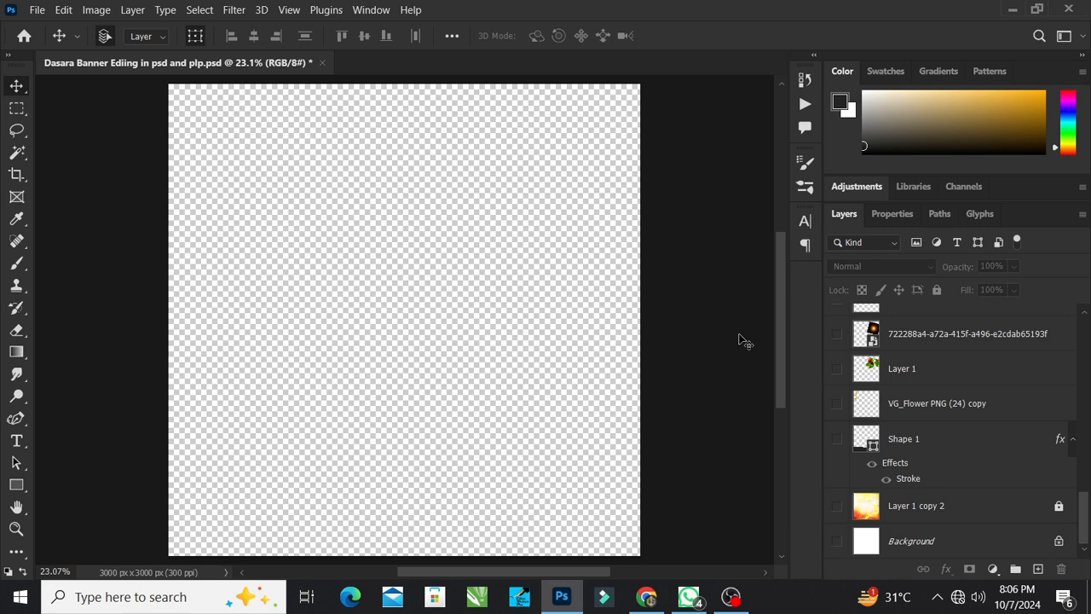
# Make the Background, Layer 1 copy 2 and Shape 1 layers visible to build up the banner's backdrop and lower wave.
pyautogui.click(836, 542)
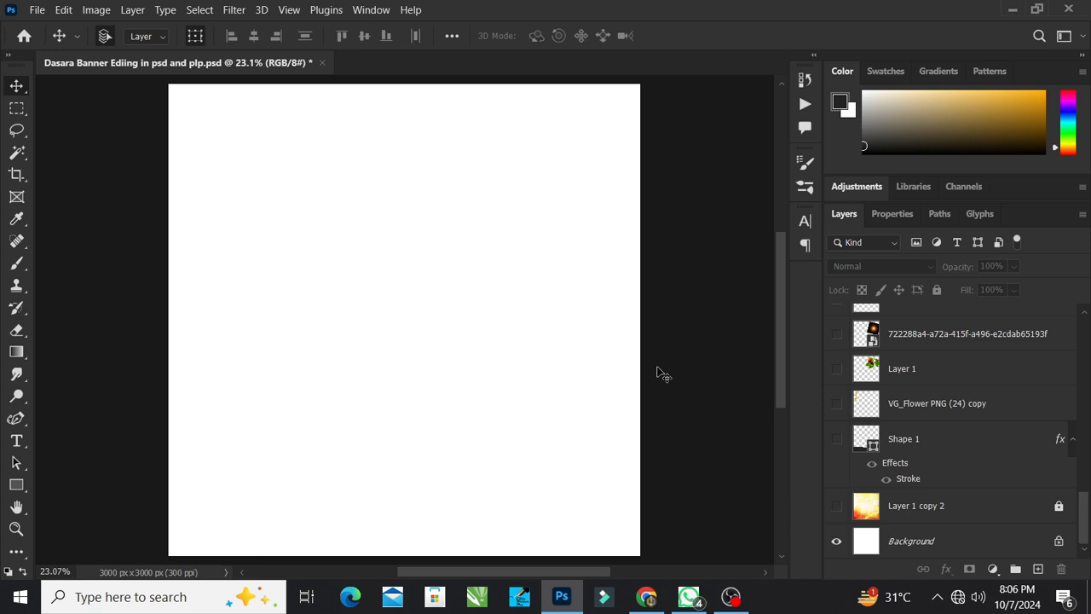
pyautogui.click(836, 505)
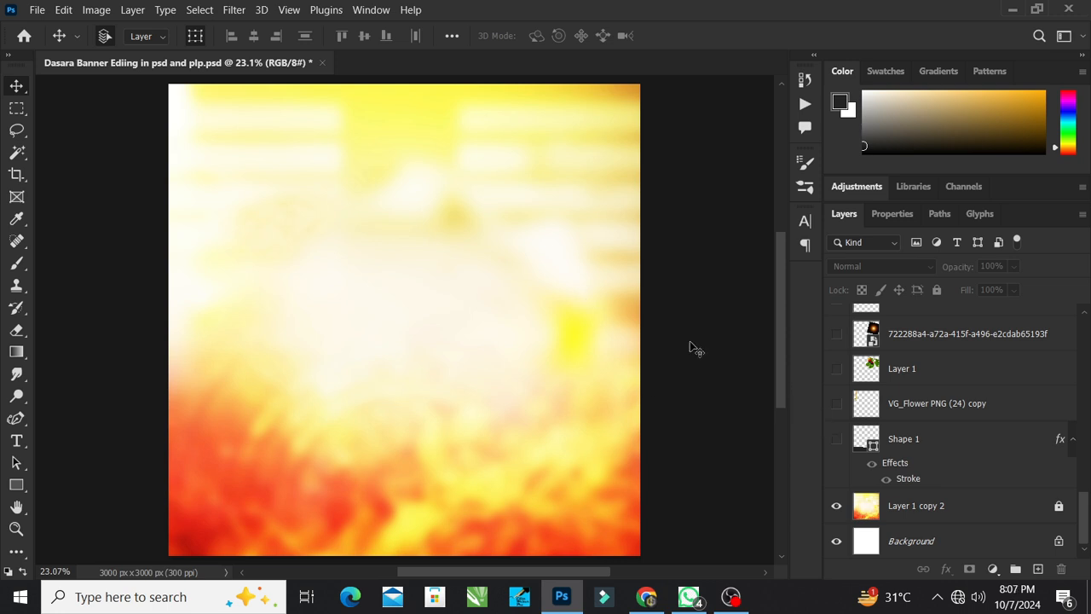
pyautogui.click(836, 439)
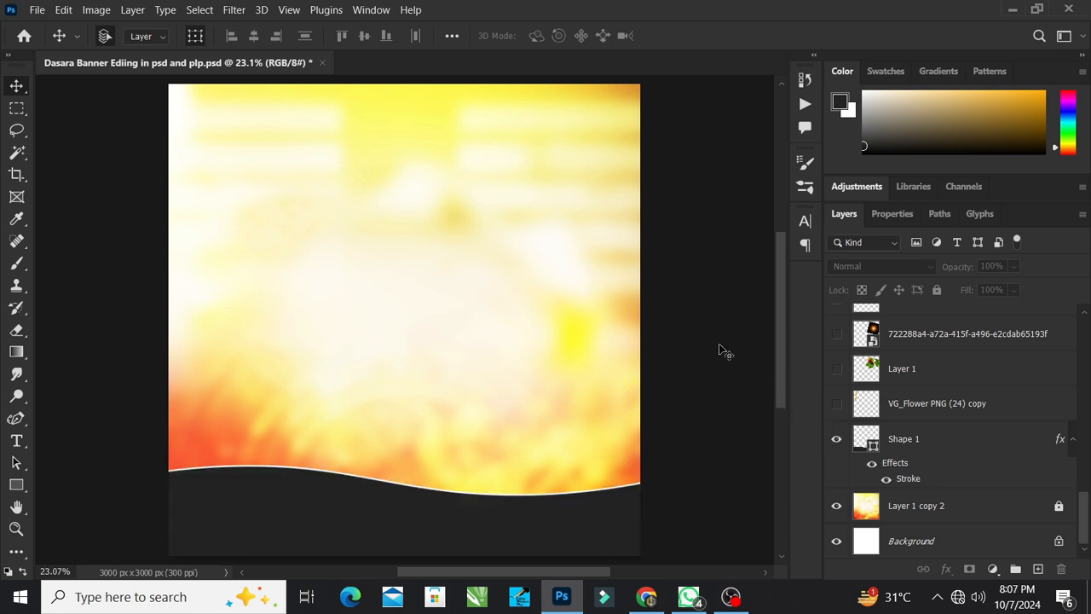
pyautogui.click(592, 537)
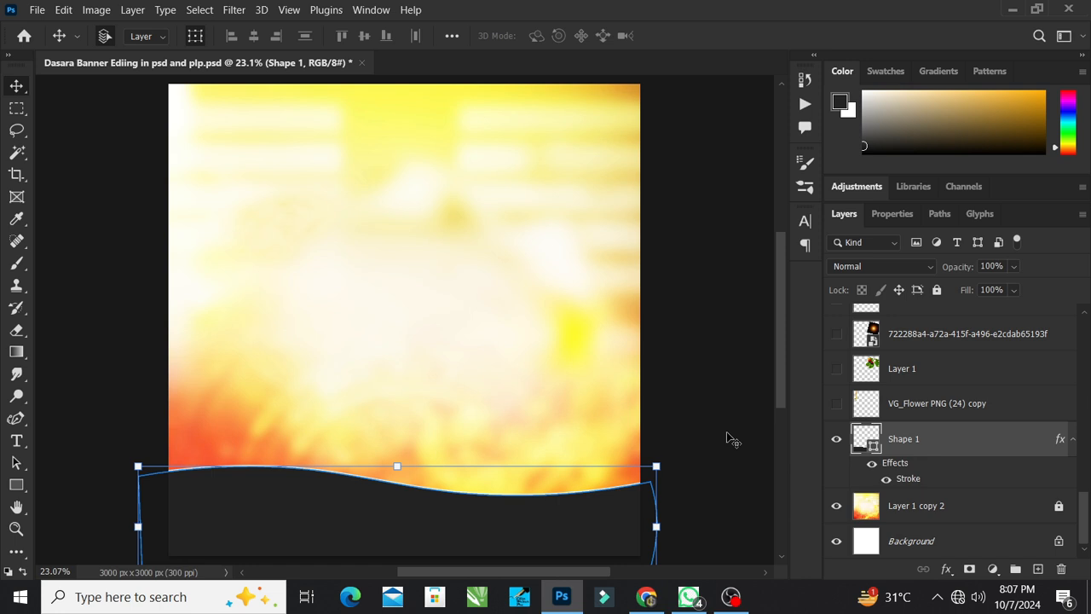
pyautogui.click(694, 432)
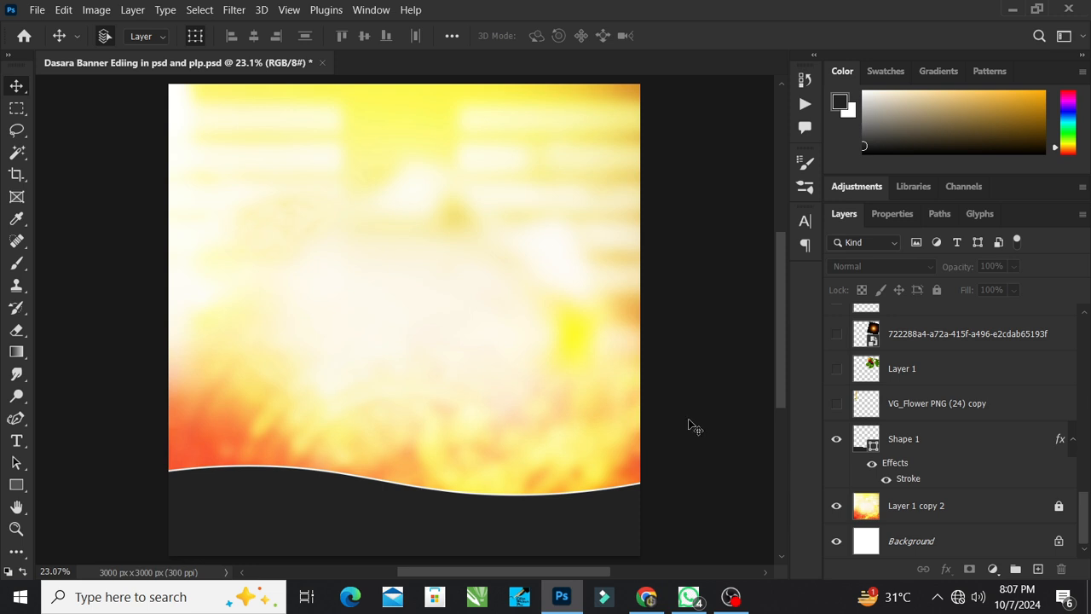
# Try filling the wavy Shape 1 with the recent dark red swatch and undo the colour change.
pyautogui.click(602, 506)
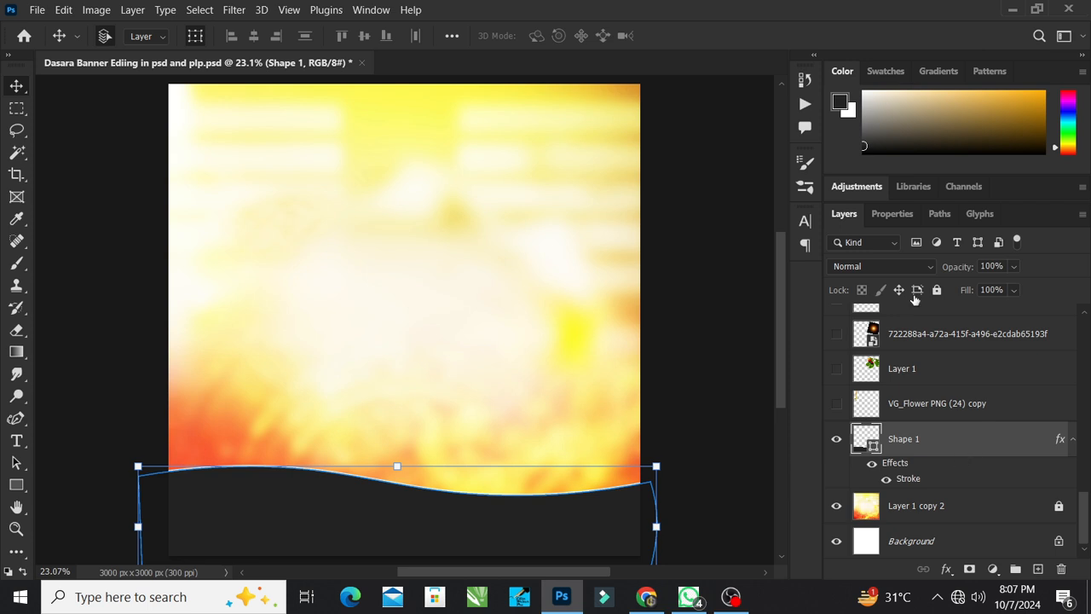
pyautogui.click(888, 74)
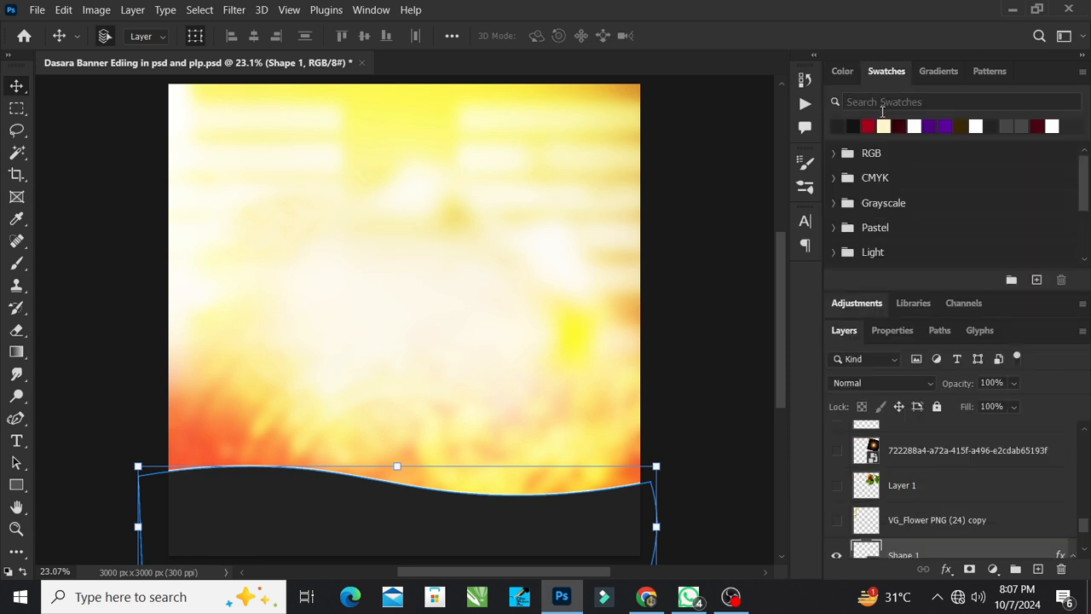
pyautogui.click(844, 73)
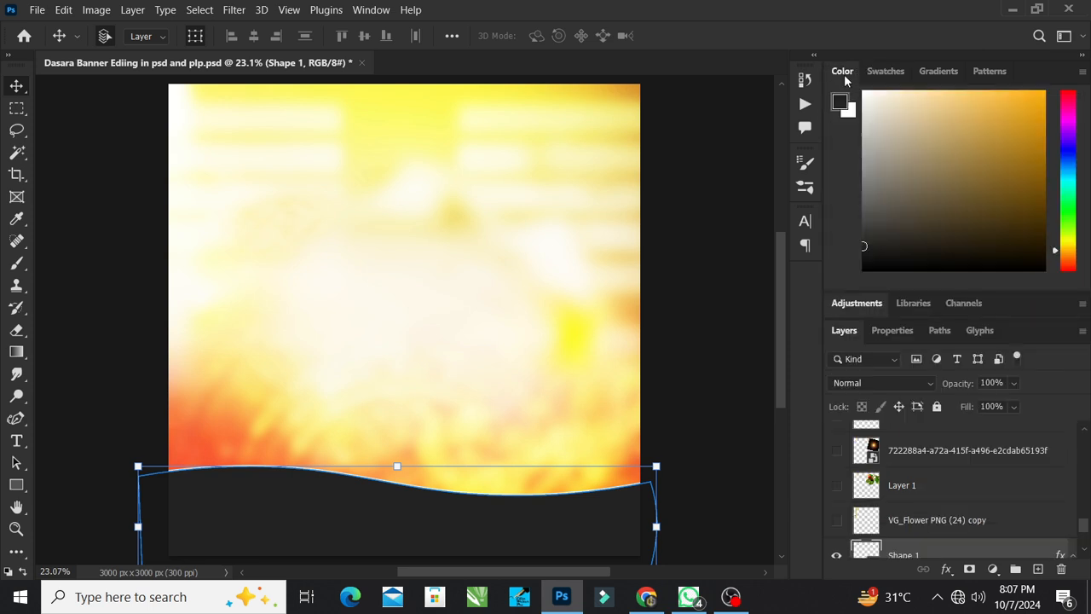
pyautogui.click(888, 75)
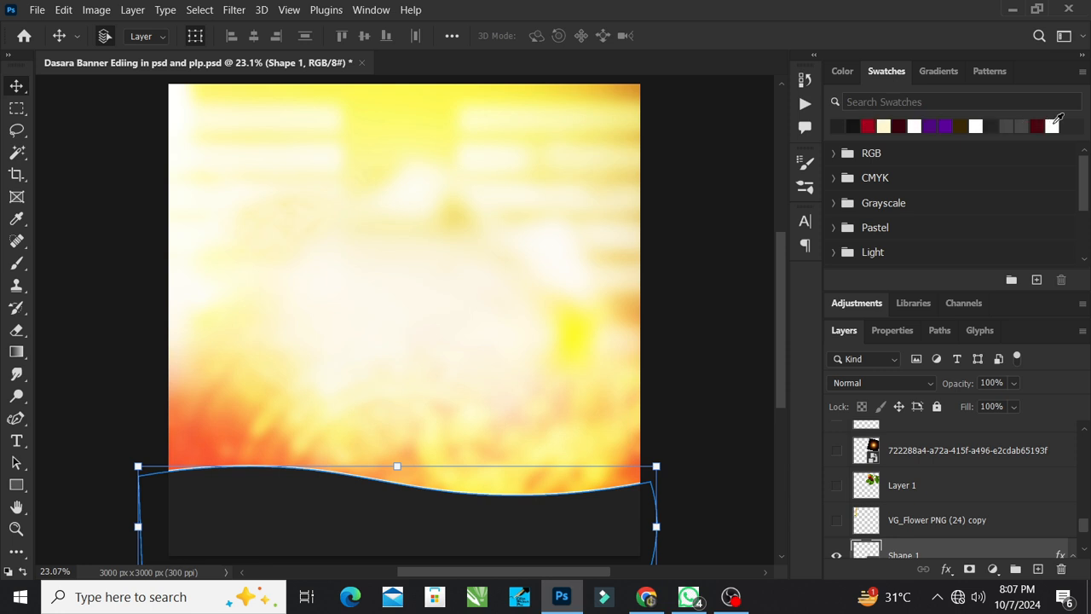
pyautogui.click(868, 126)
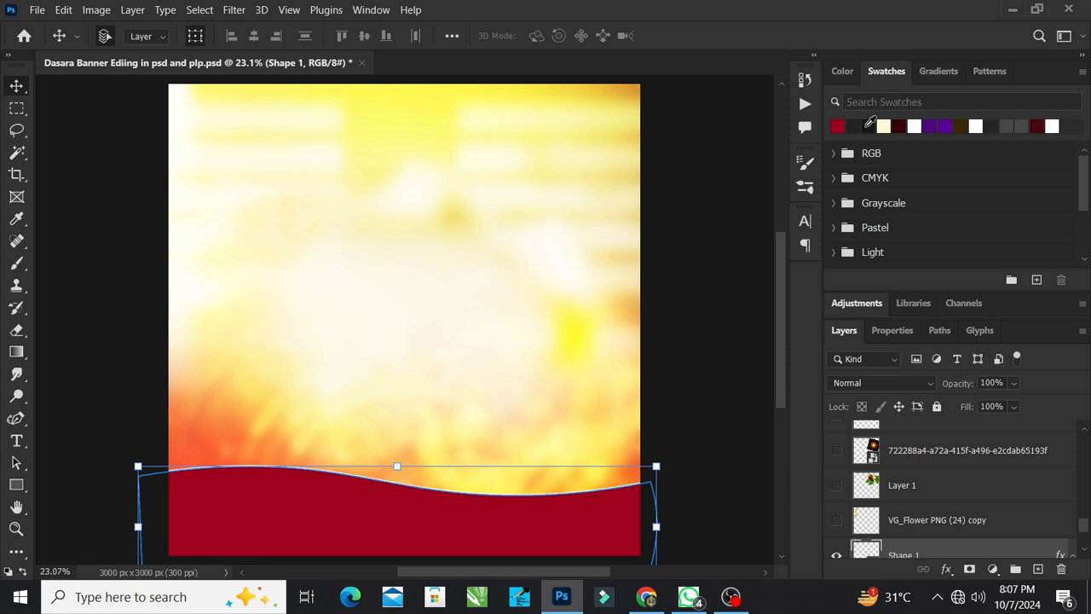
pyautogui.hotkey('ctrl', 'z')
pyautogui.click(716, 234)
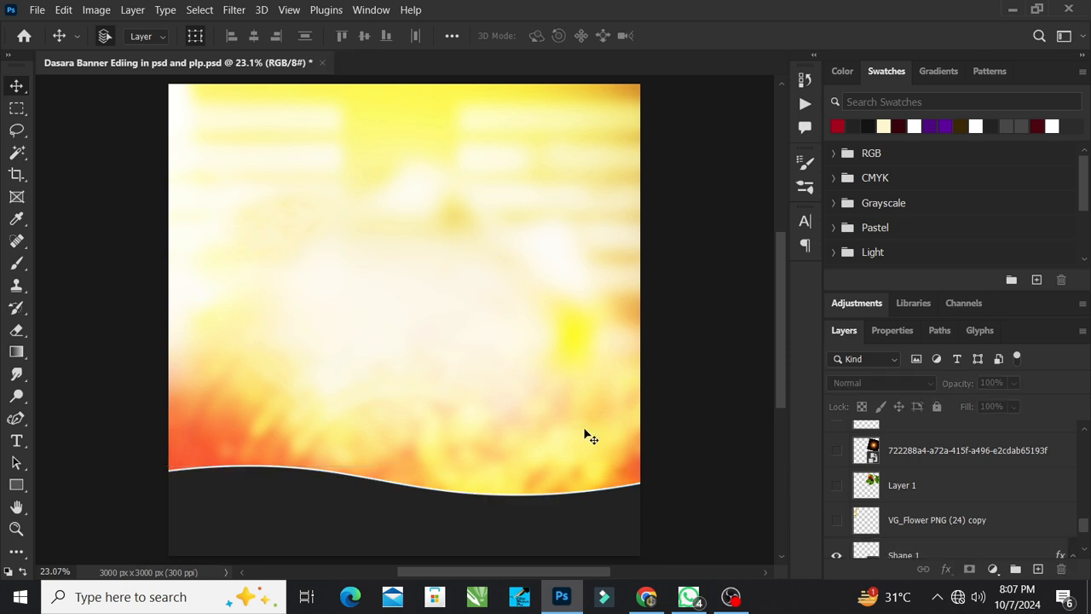
# Inspect the fill and stroke options of the Shape 1 layer with the Rectangle tool, returning to the Move tool.
pyautogui.scroll(-2, 925, 484)
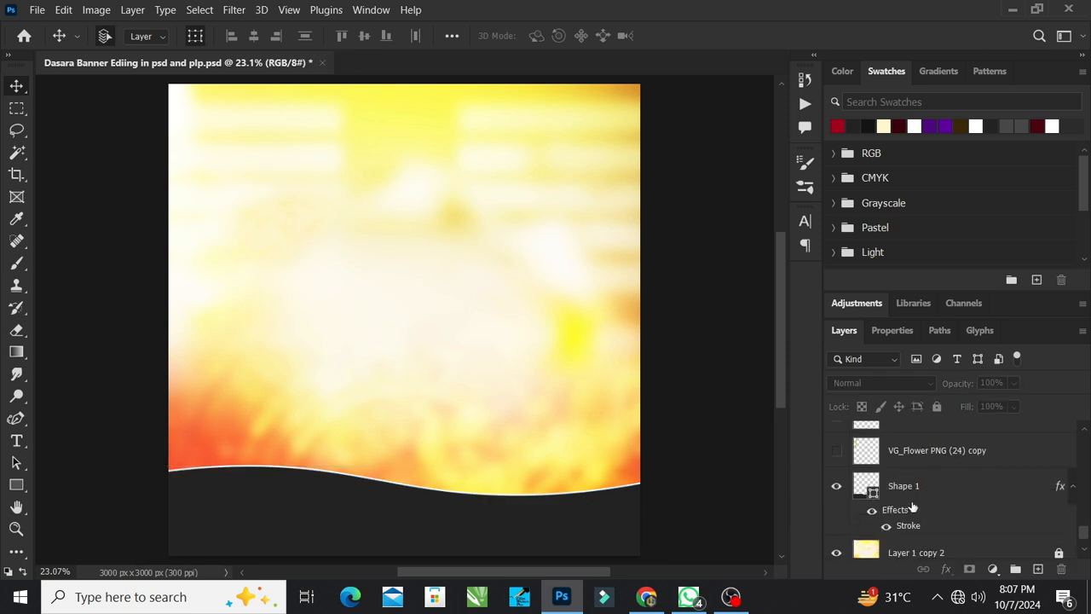
pyautogui.click(917, 486)
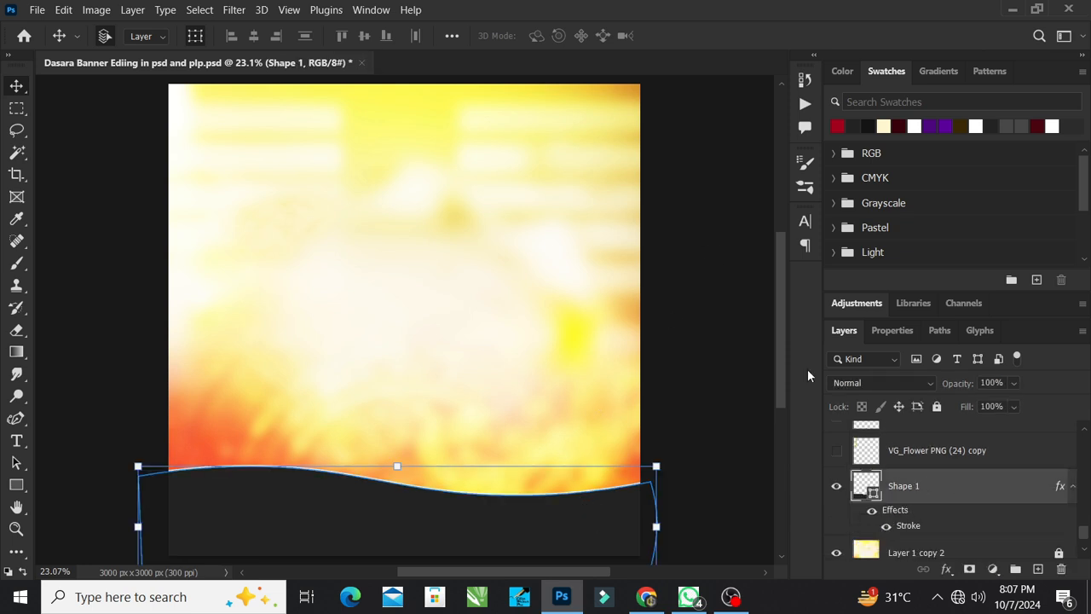
pyautogui.click(16, 484)
pyautogui.click(19, 486)
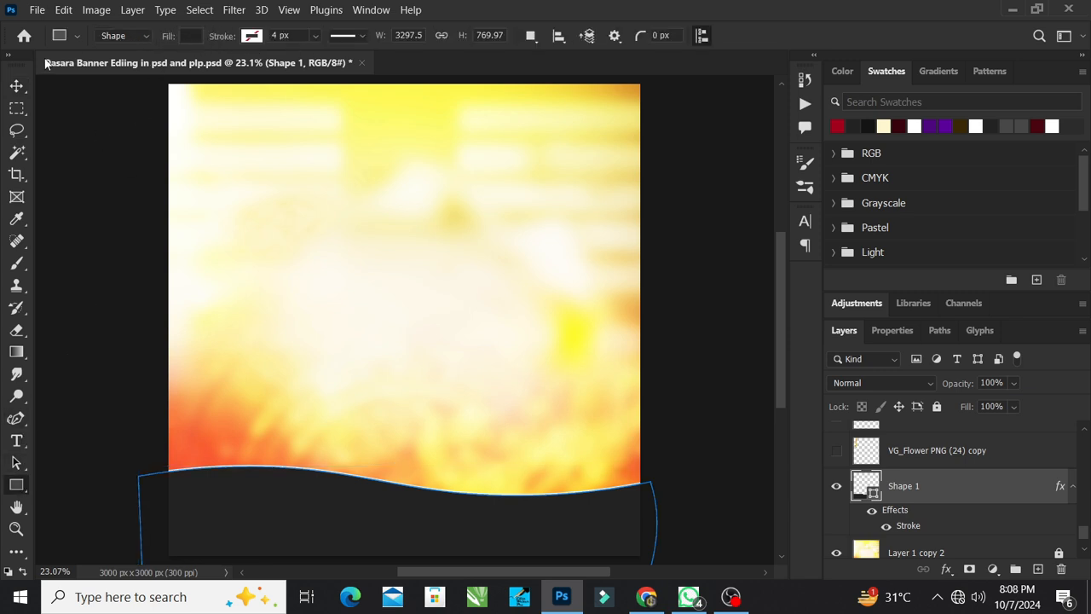
pyautogui.click(14, 88)
pyautogui.click(682, 205)
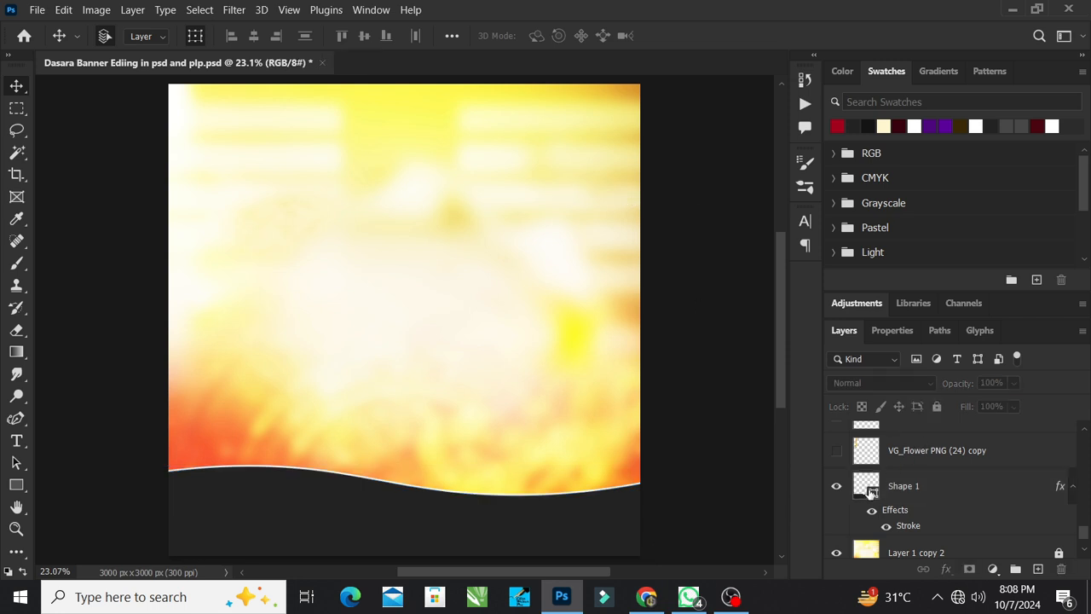
# Give the layer list more height and make the VG_Flower PNG (24) copy garland layer visible.
pyautogui.click(843, 72)
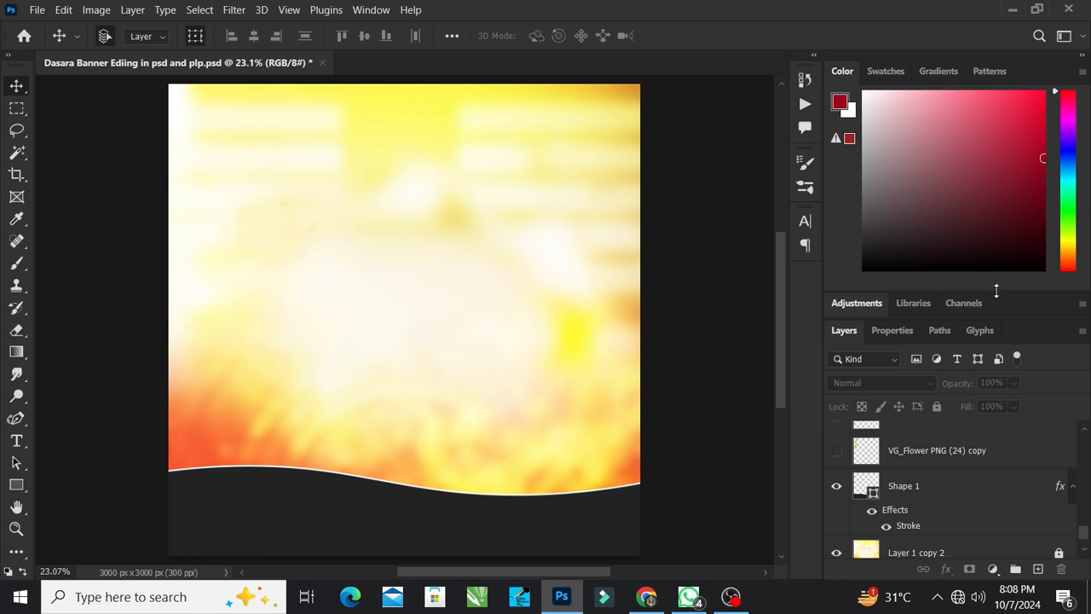
pyautogui.moveTo(996, 291); pyautogui.dragTo(981, 245)
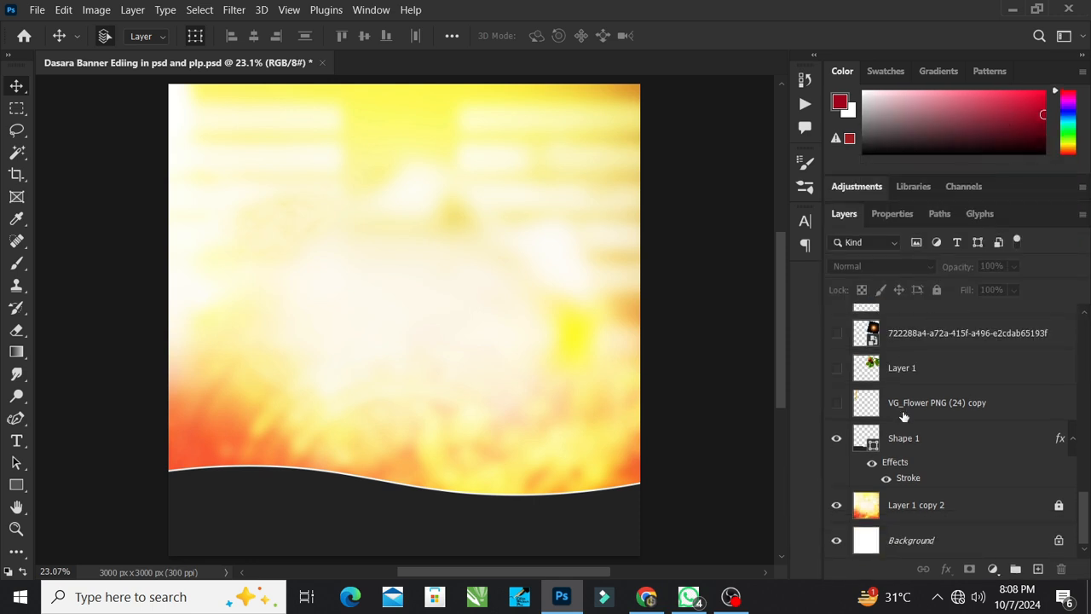
pyautogui.scroll(2, 904, 416)
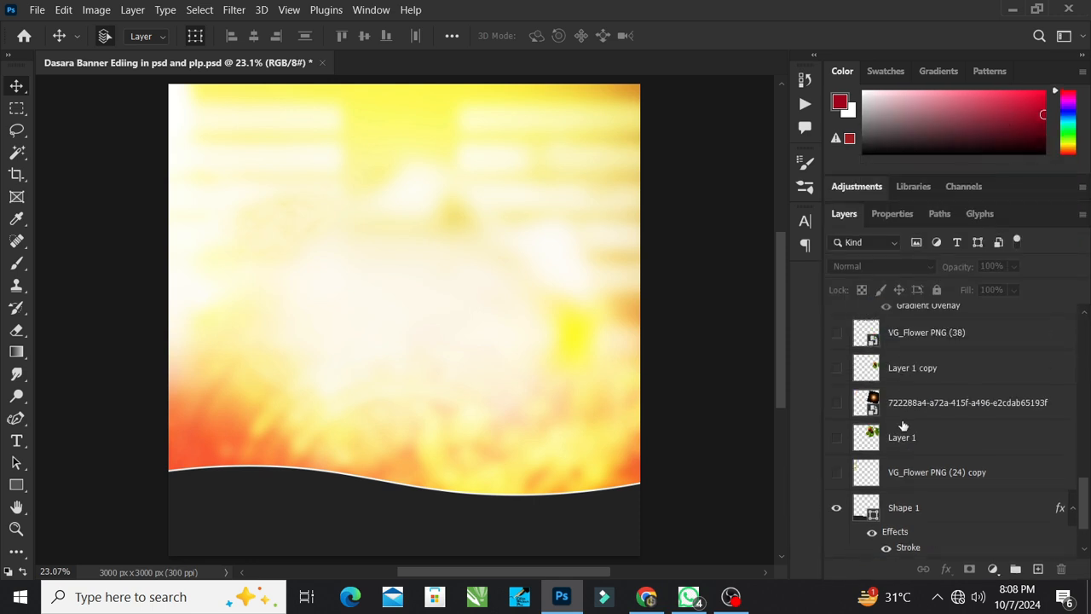
pyautogui.click(836, 474)
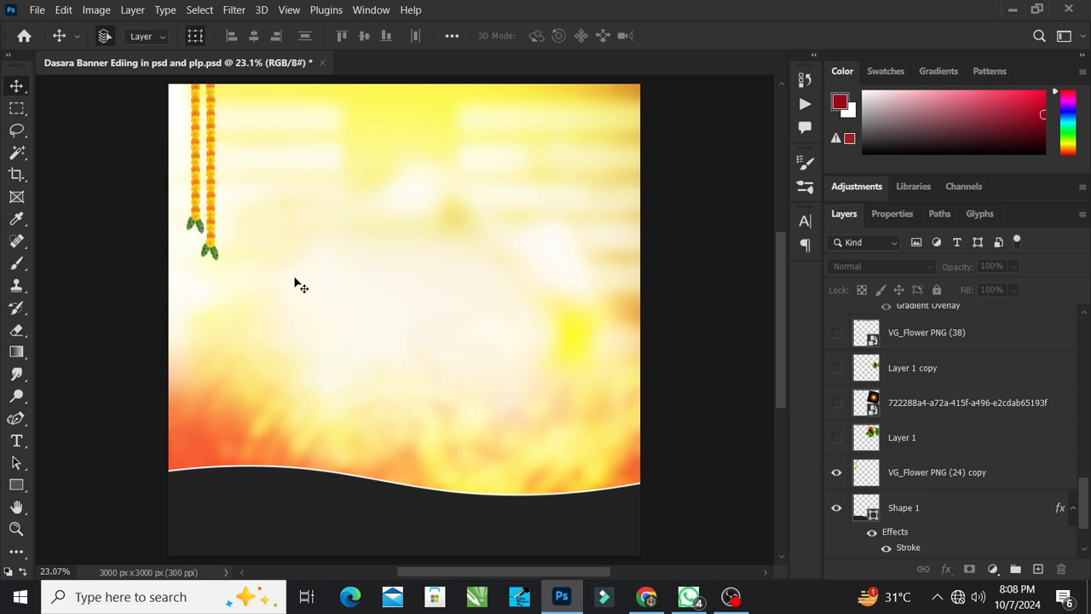
# Move the VG_Flower PNG (38) layer directly above VG_Flower PNG (24) copy and make it visible.
pyautogui.moveTo(923, 333); pyautogui.dragTo(927, 446)
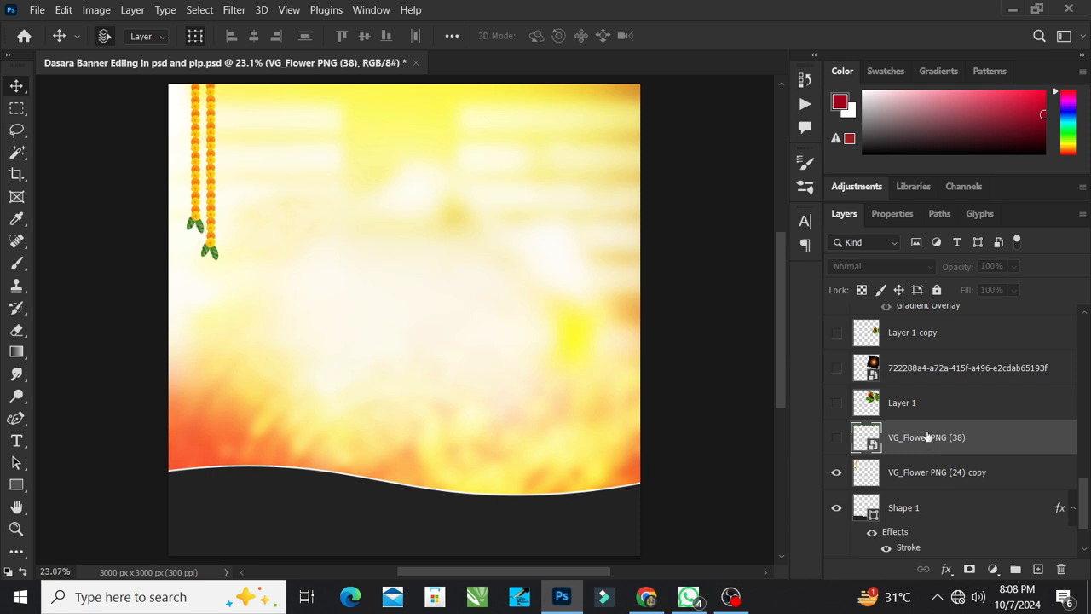
pyautogui.click(836, 438)
pyautogui.click(715, 230)
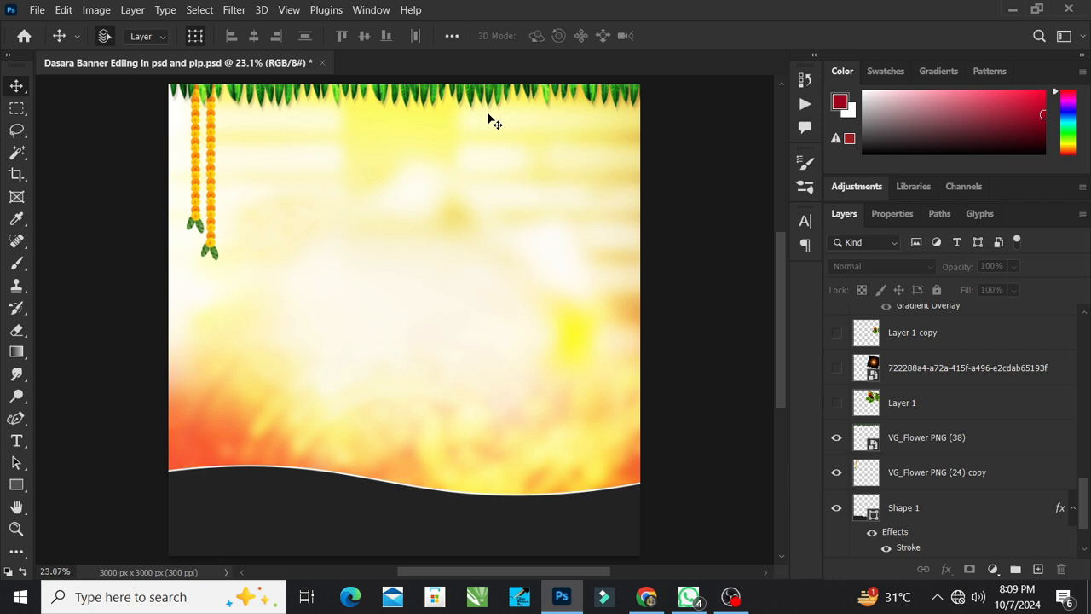
# Make Layer 1, the 722288a4-a72a-415f-a496-e2cdab65193f light flare layer and Layer 1 copy visible.
pyautogui.scroll(1, 861, 464)
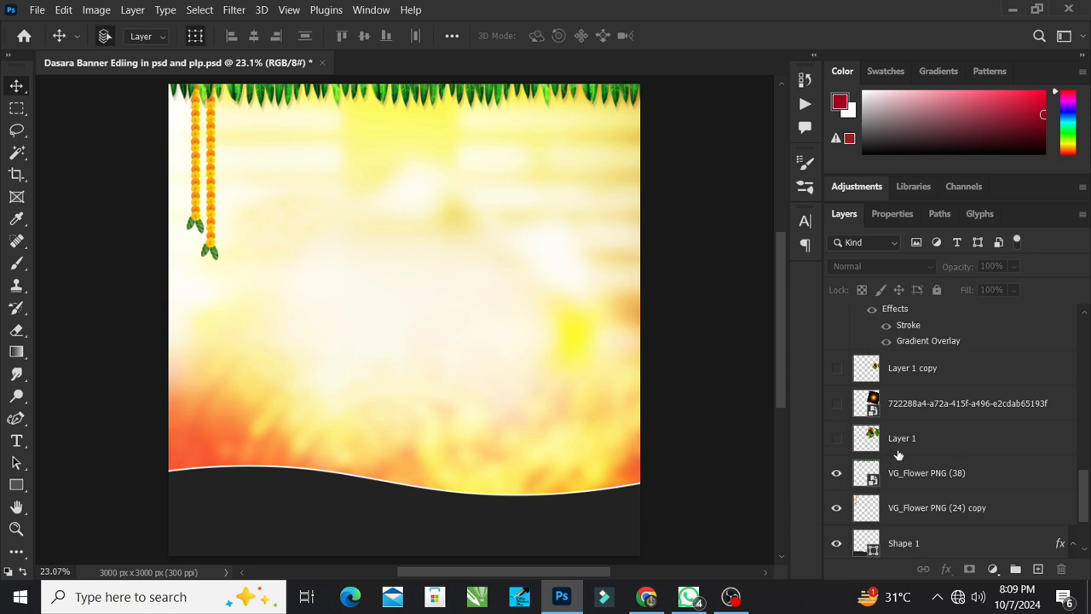
pyautogui.click(836, 439)
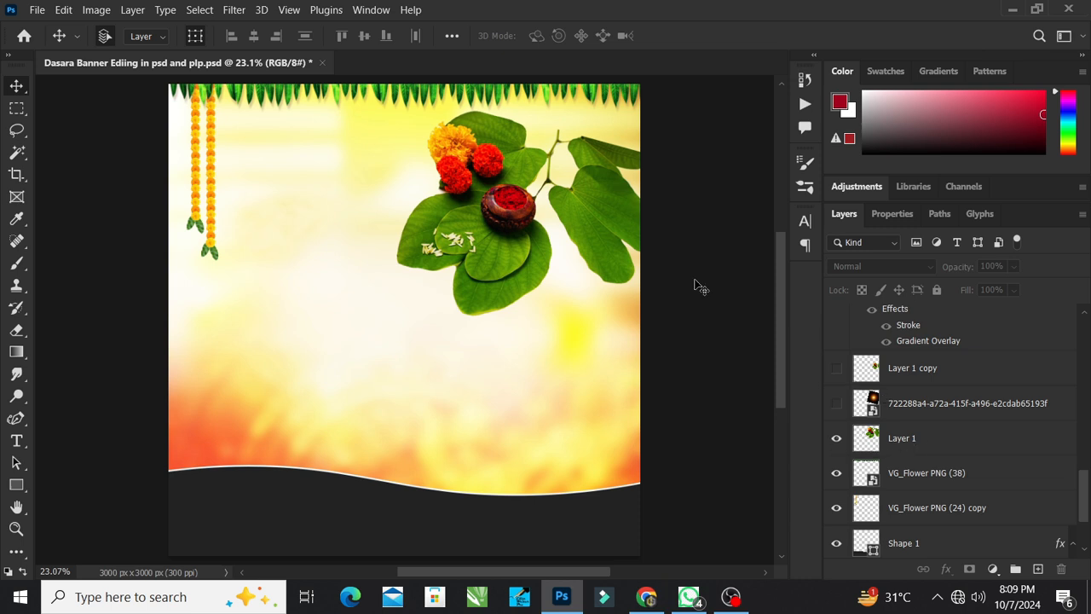
pyautogui.click(602, 220)
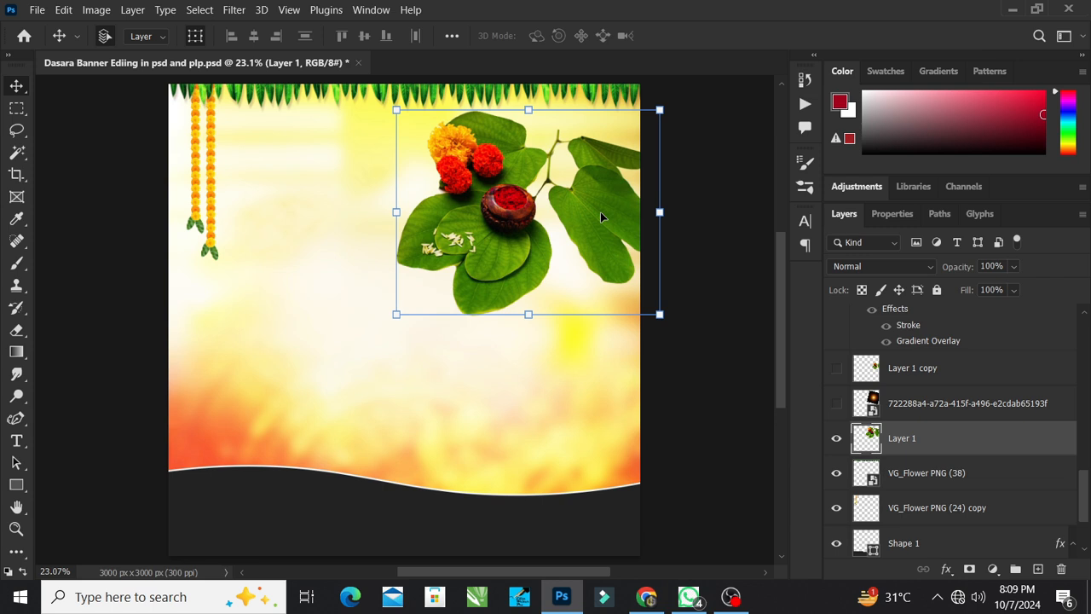
pyautogui.click(836, 404)
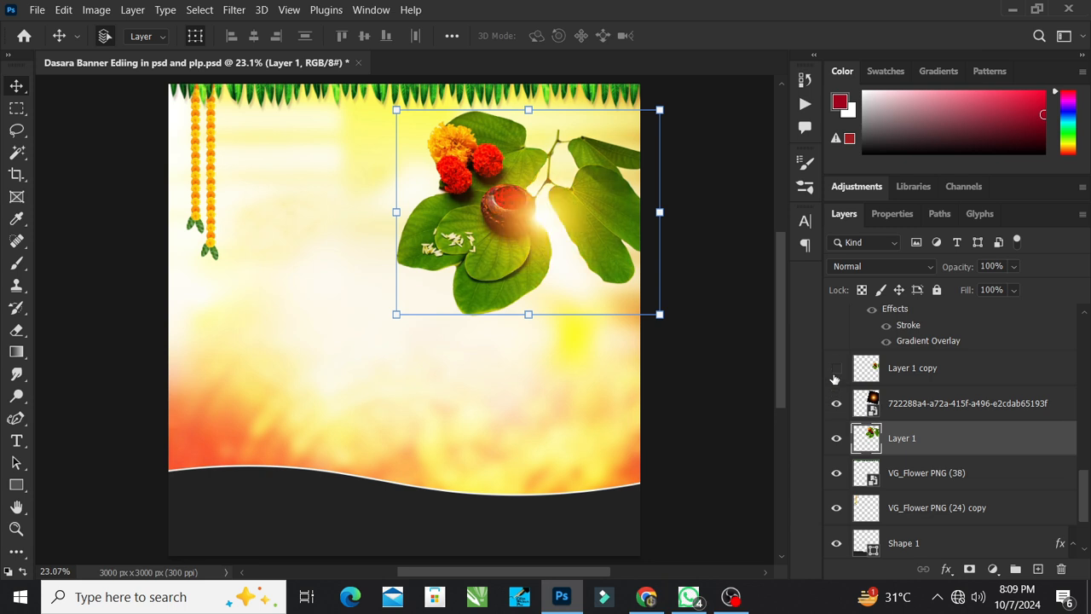
pyautogui.click(837, 367)
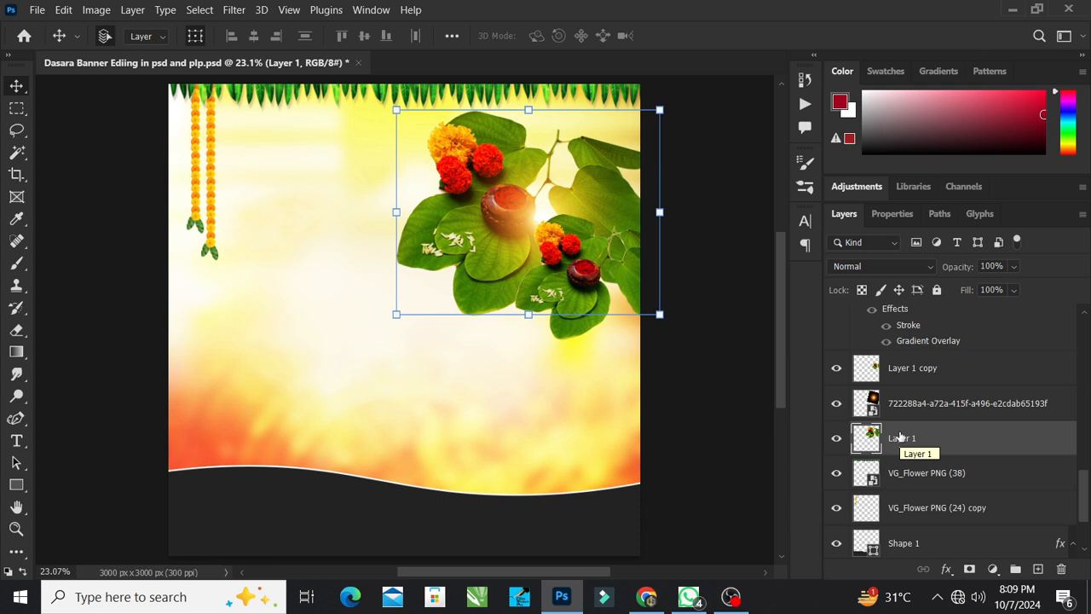
# Check the blend mode of the light flare layer between Layer 1 and Layer 1 copy.
pyautogui.scroll(2, 928, 453)
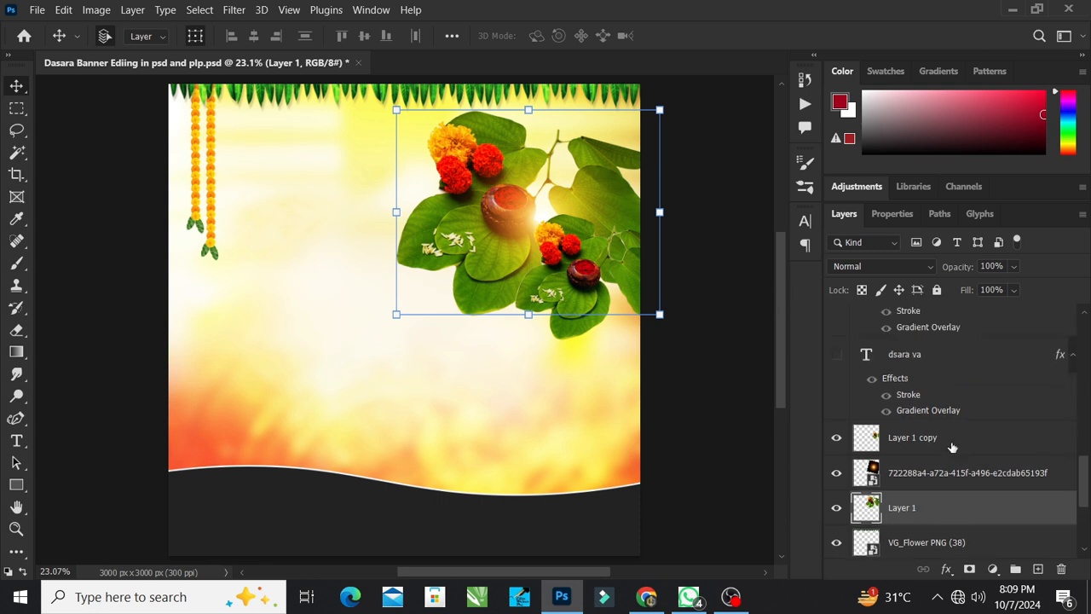
pyautogui.click(893, 474)
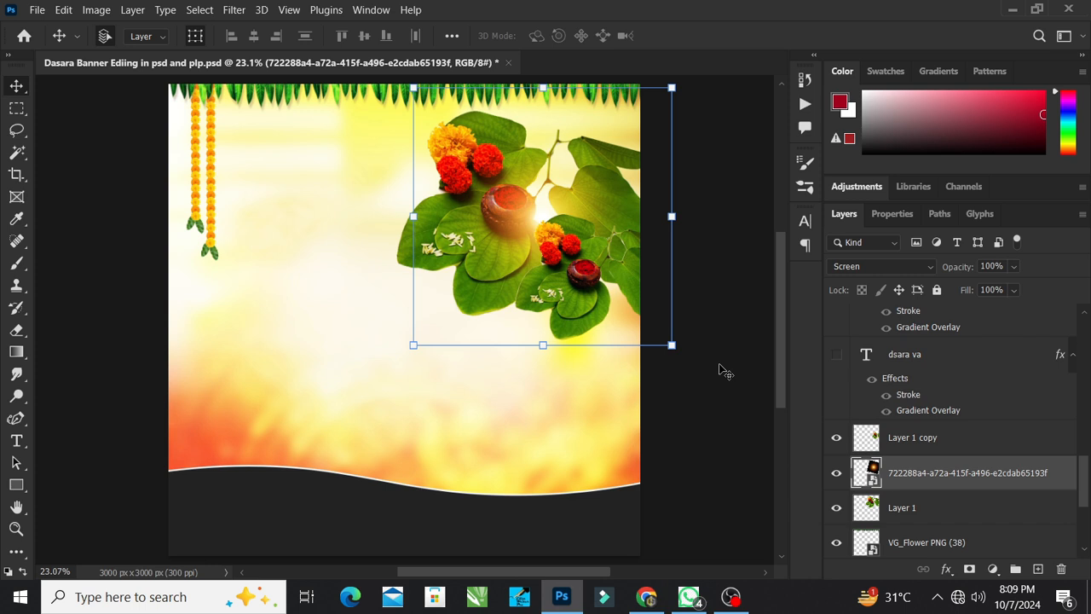
pyautogui.click(723, 375)
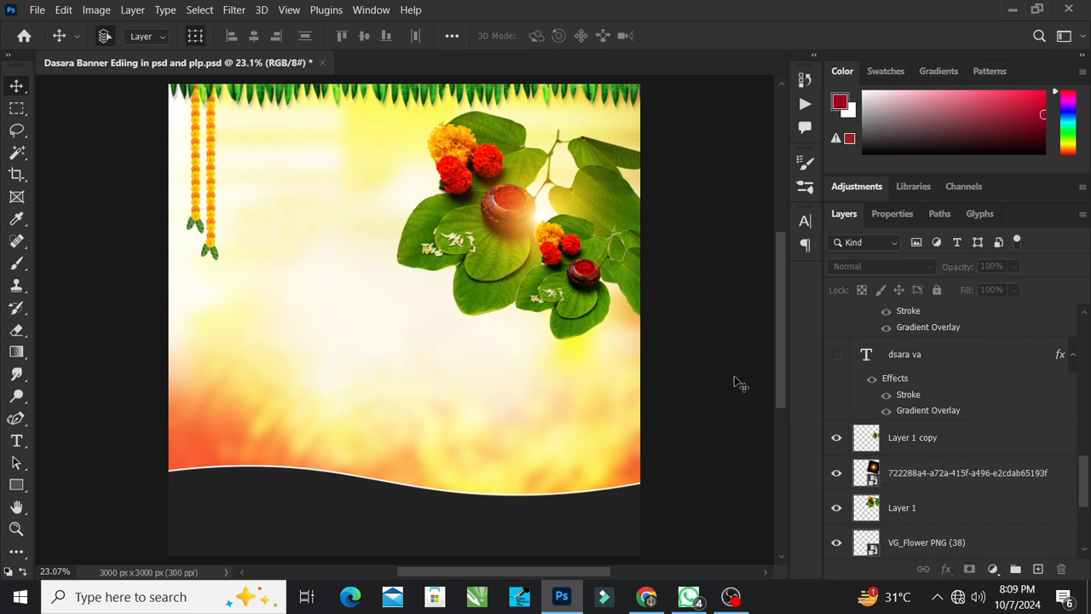
# Make the "dsara va" title text layer visible.
pyautogui.scroll(1, 886, 473)
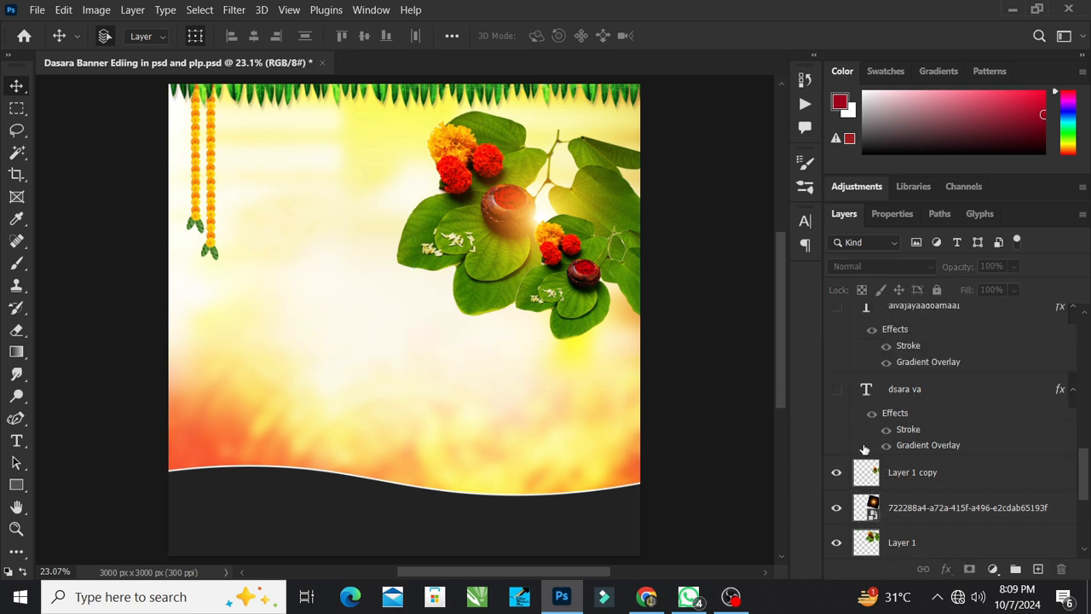
pyautogui.click(837, 388)
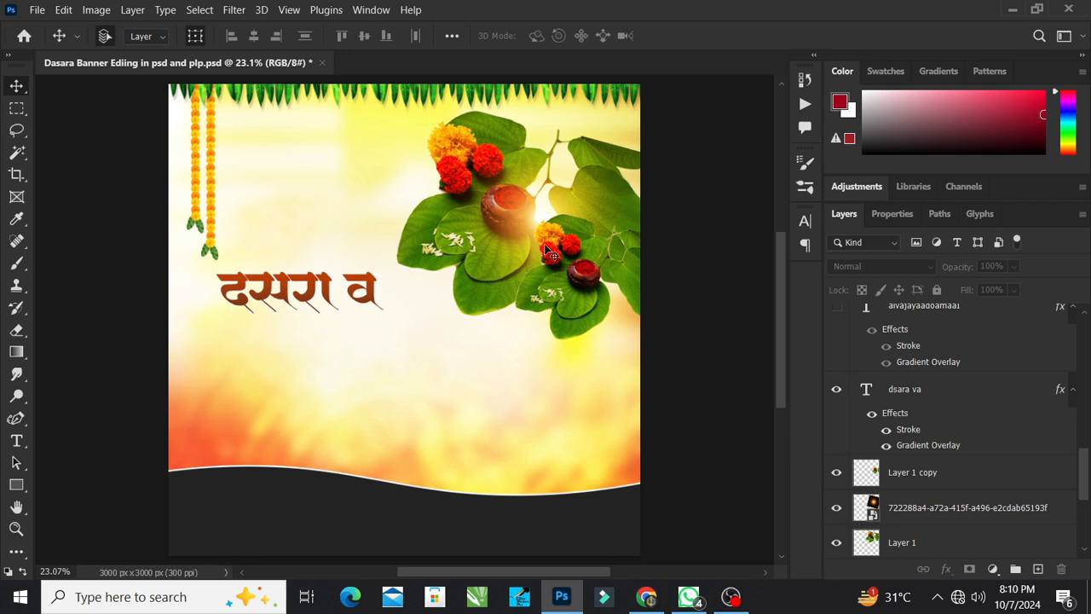
pyautogui.scroll(2, 878, 465)
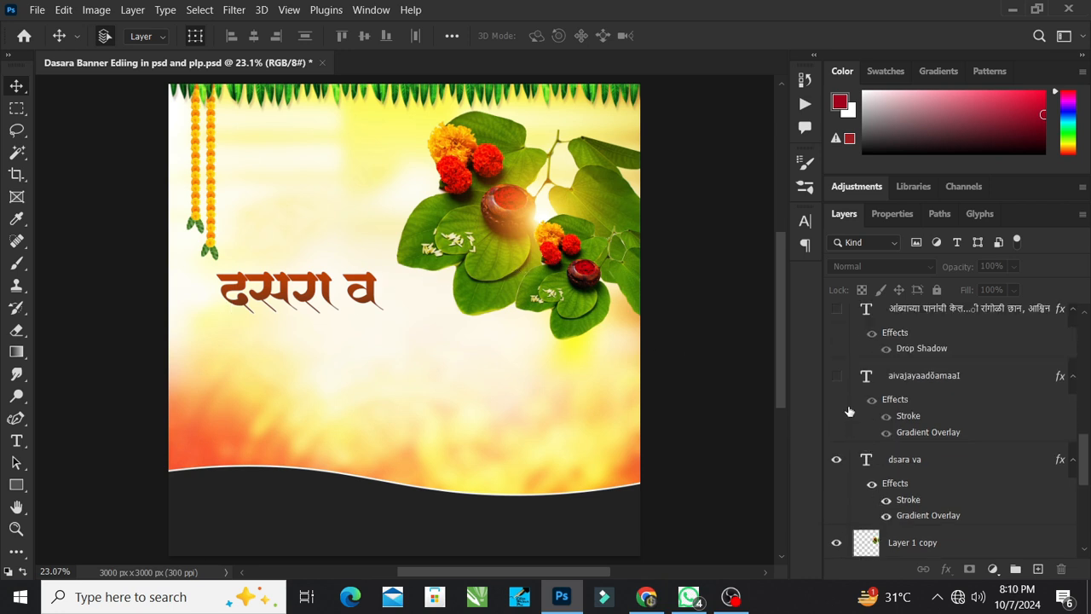
# Make the "aivajayaadôamaaI" title layer and the Marathi verse text layer directly above it visible.
pyautogui.click(832, 379)
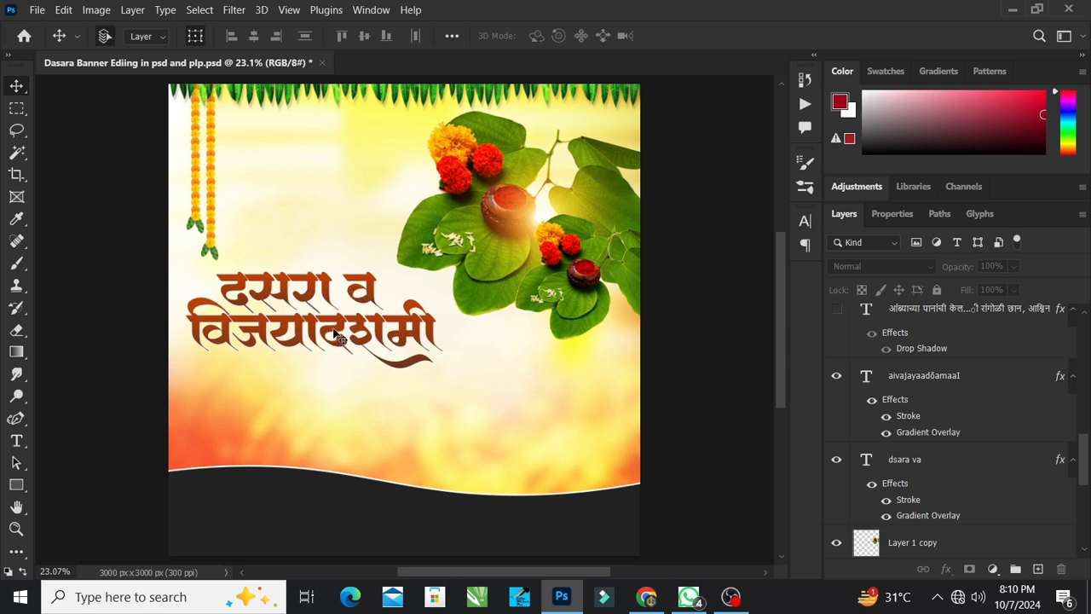
pyautogui.scroll(2, 890, 438)
pyautogui.click(836, 378)
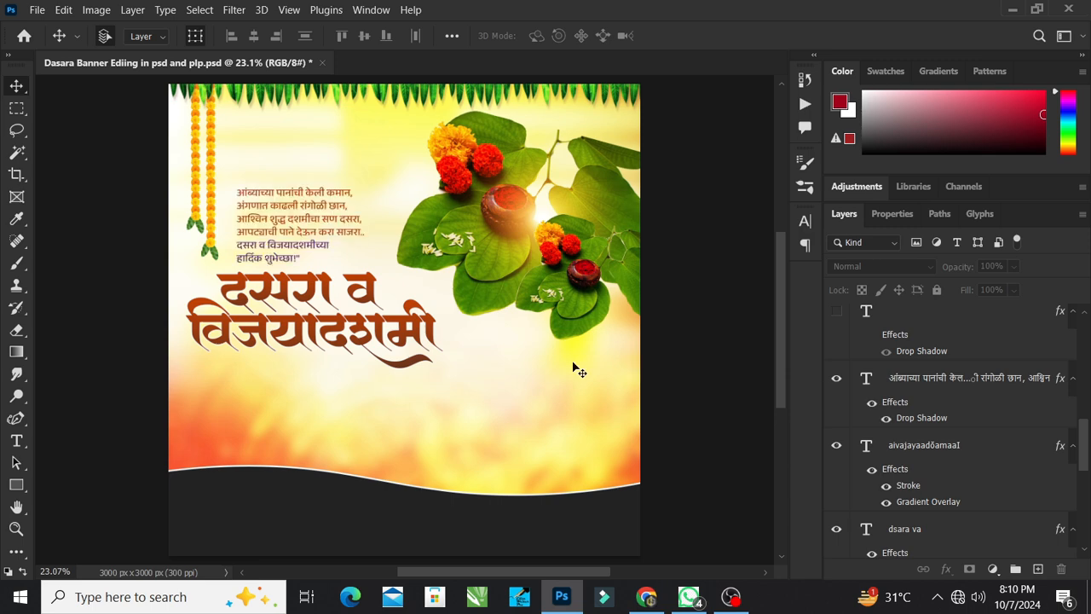
# Select the second title line and the verse paragraph on the banner in turn to identify their text layers.
pyautogui.click(406, 331)
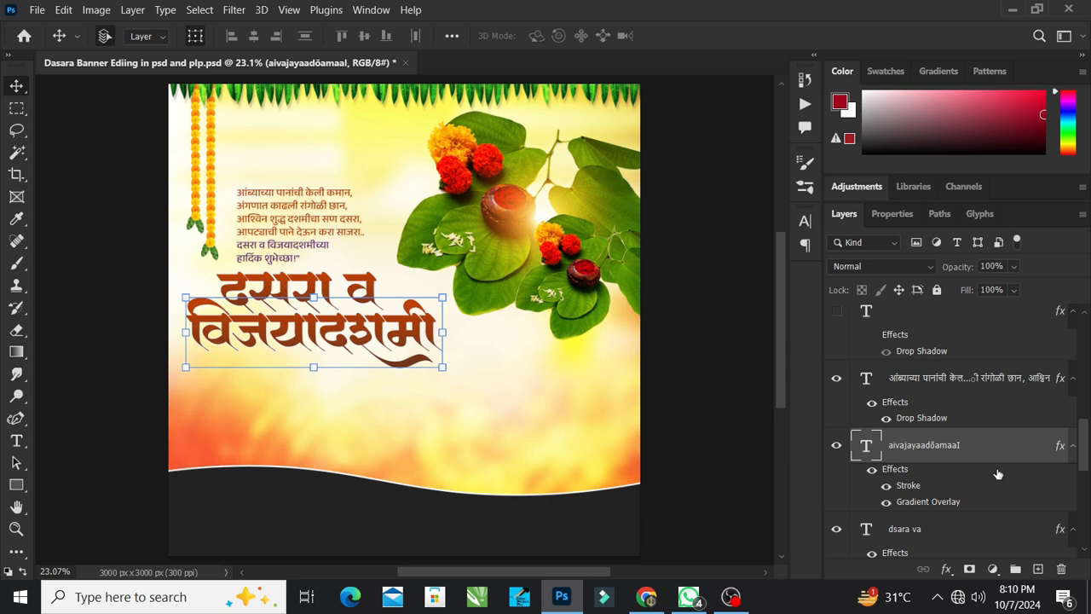
pyautogui.scroll(1, 943, 442)
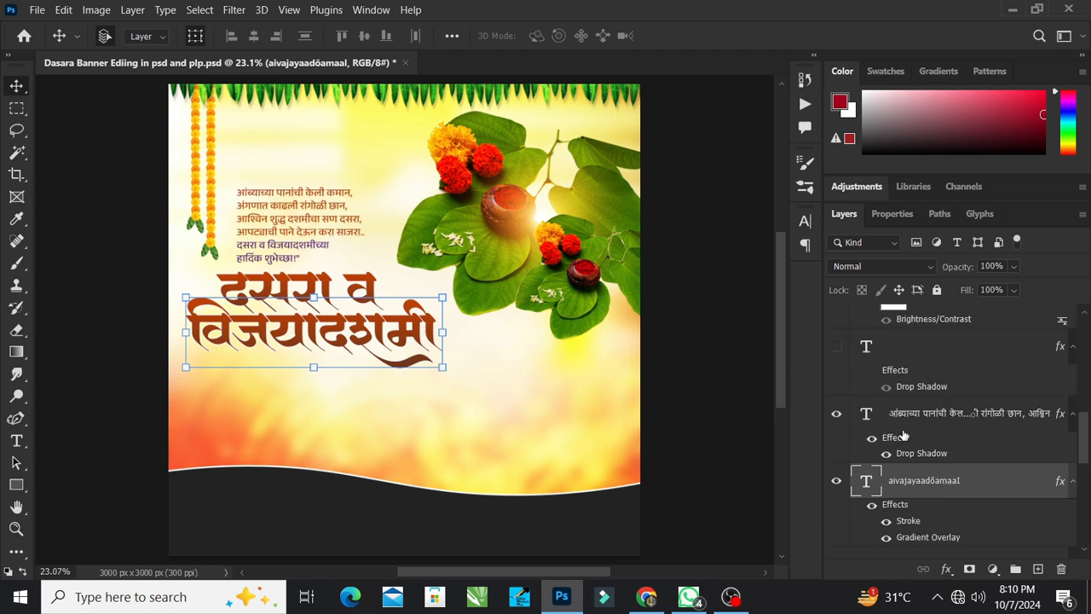
pyautogui.click(315, 224)
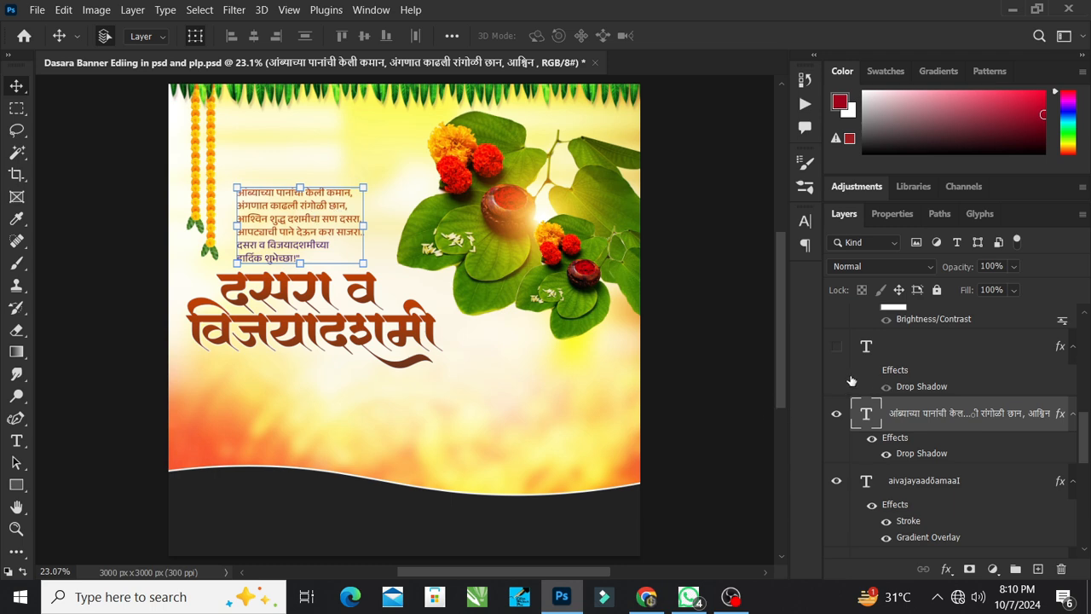
# Make the unnamed greeting text layer directly above the verse layer visible and clear the layer selection.
pyautogui.scroll(1, 874, 379)
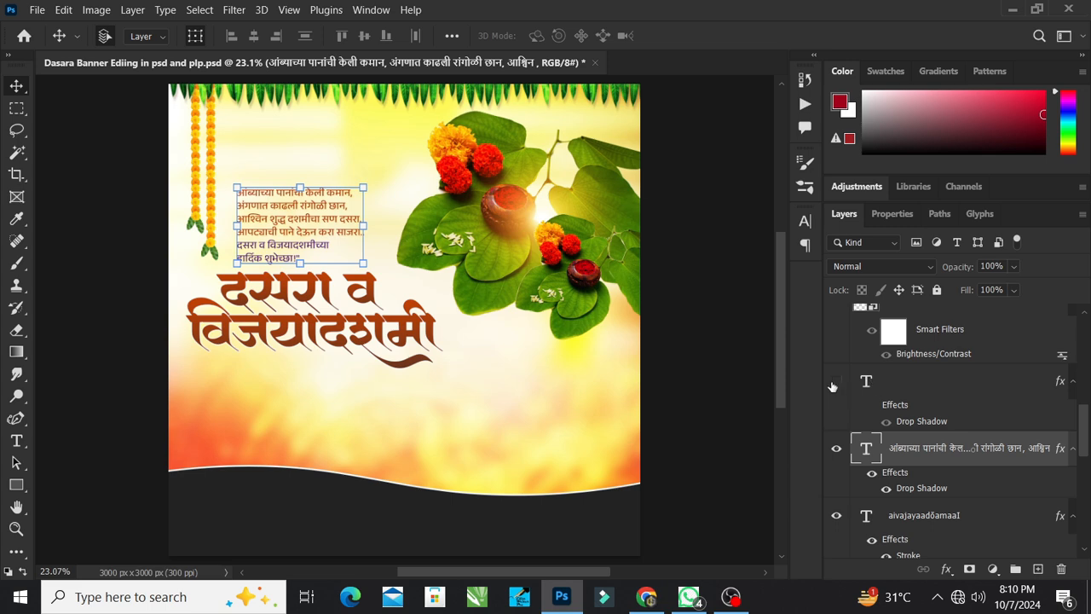
pyautogui.click(836, 381)
pyautogui.click(703, 330)
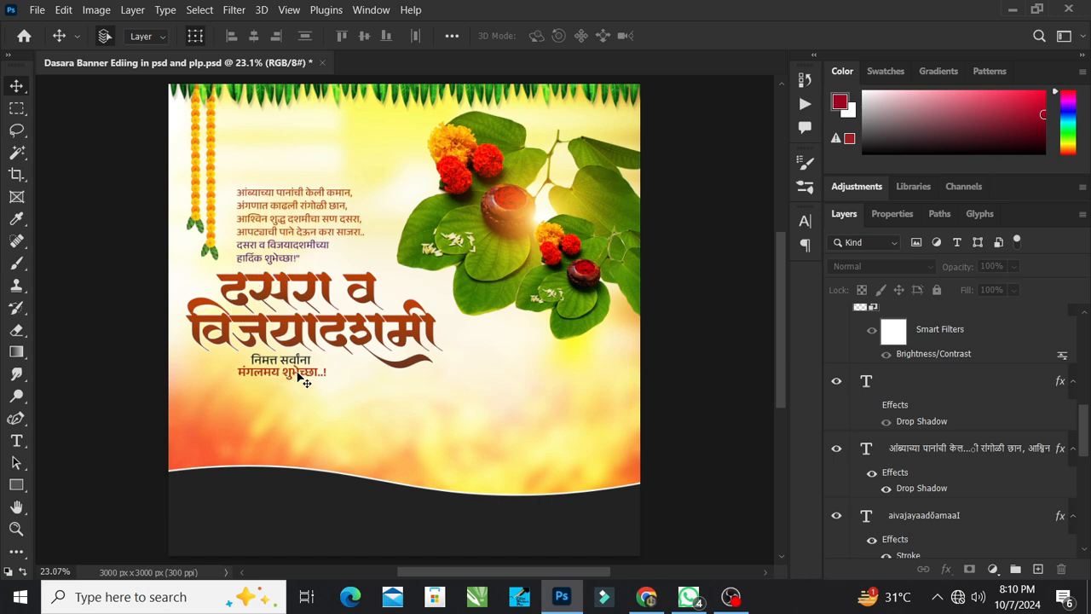
# Make the 20230929_124502 layer, its copy and the "12 ऑक्टोबर" date text layer visible.
pyautogui.scroll(3, 831, 409)
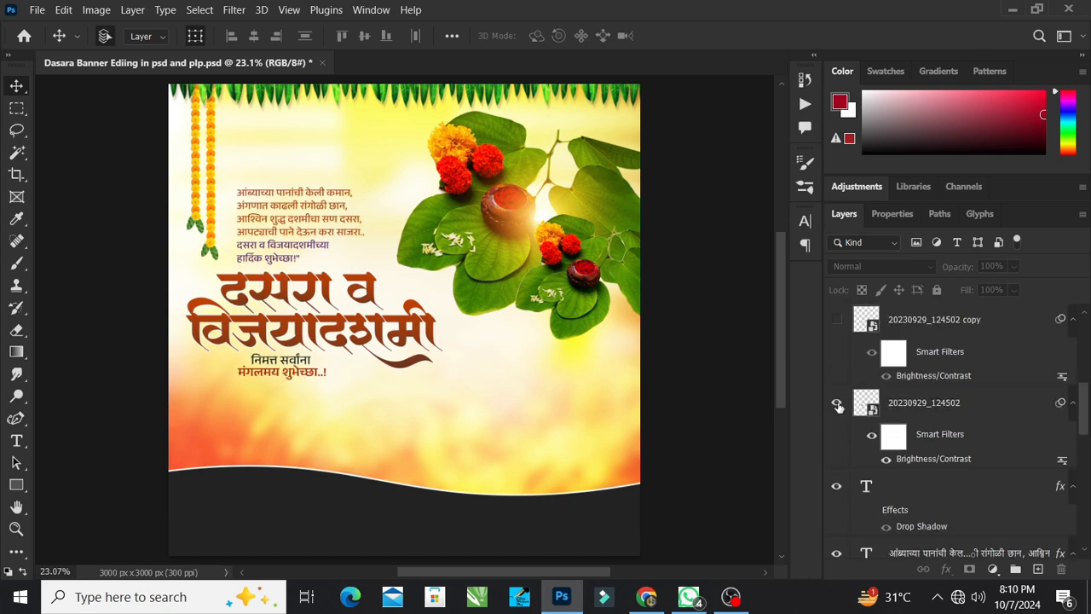
pyautogui.scroll(1, 864, 375)
pyautogui.click(835, 389)
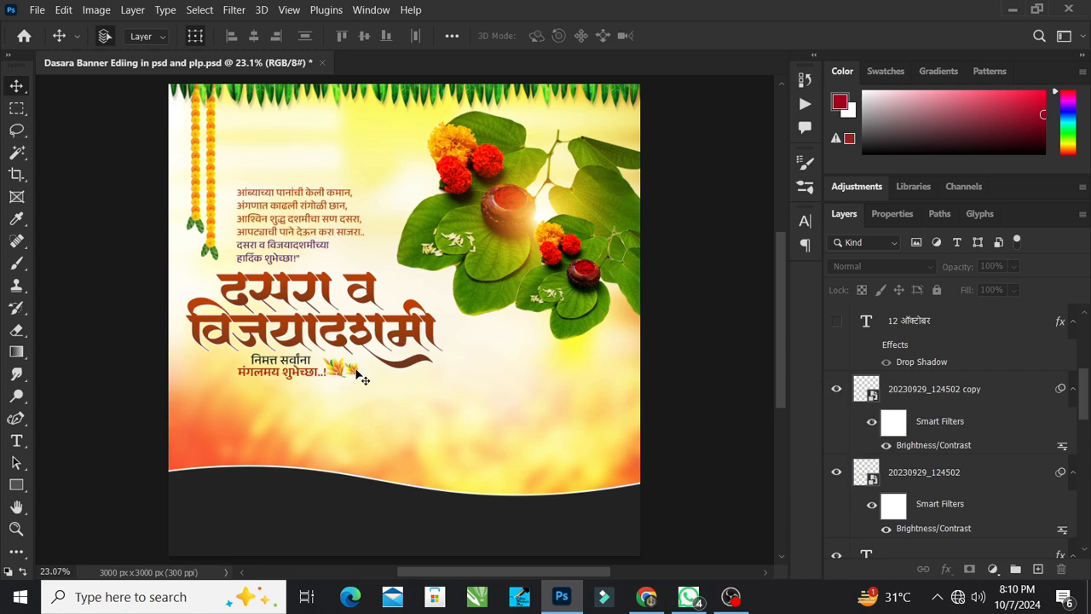
pyautogui.scroll(1, 882, 426)
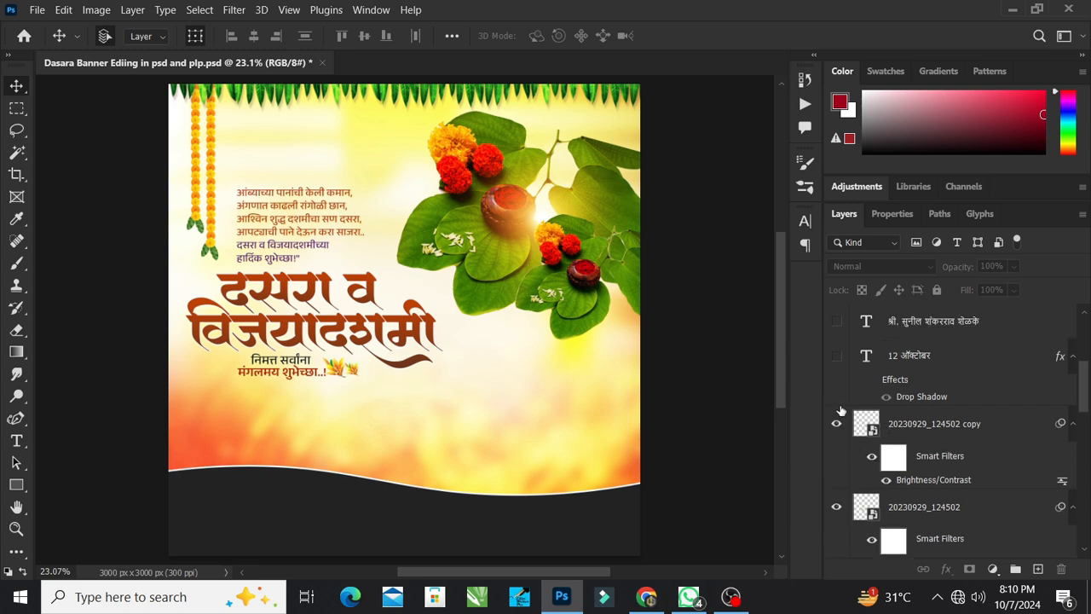
pyautogui.click(836, 357)
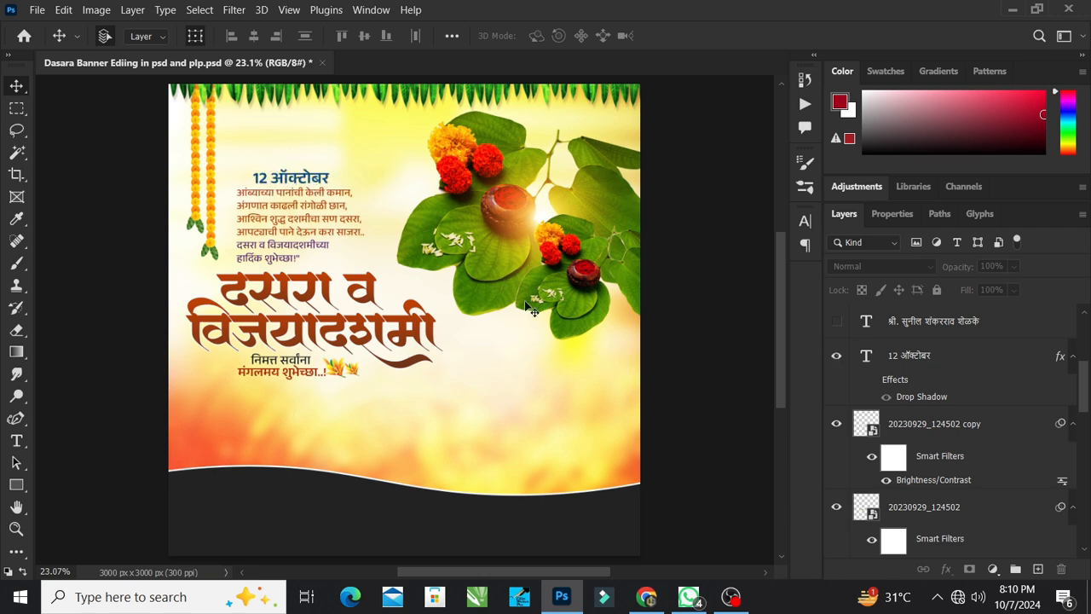
# Make the three footer text layers visible: the well-wisher's name, the designation line and the "शुभेच्छूक :-" label.
pyautogui.scroll(1, 883, 415)
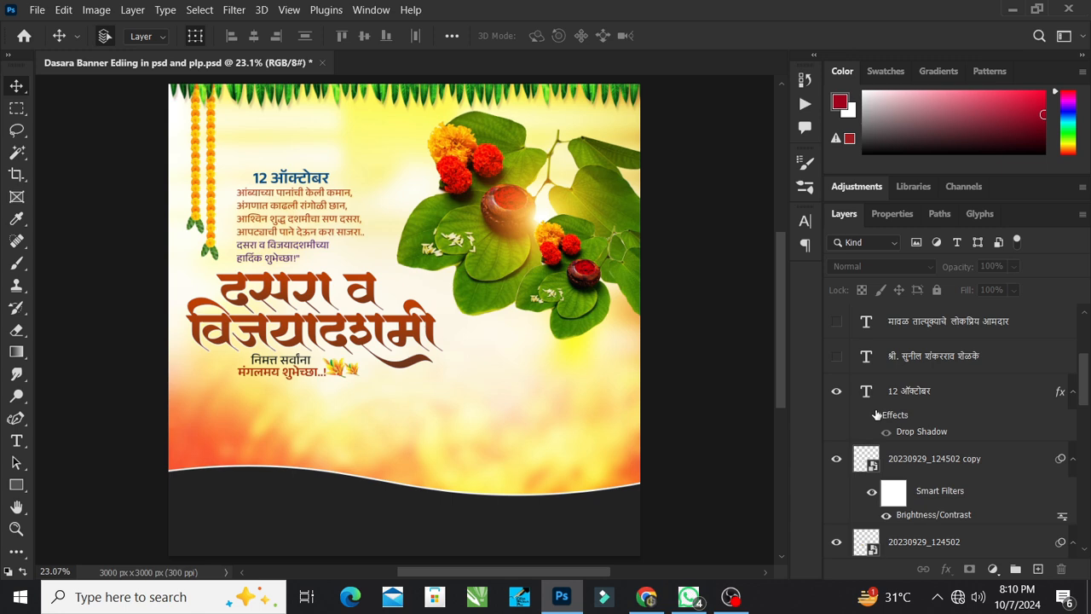
pyautogui.scroll(2, 882, 415)
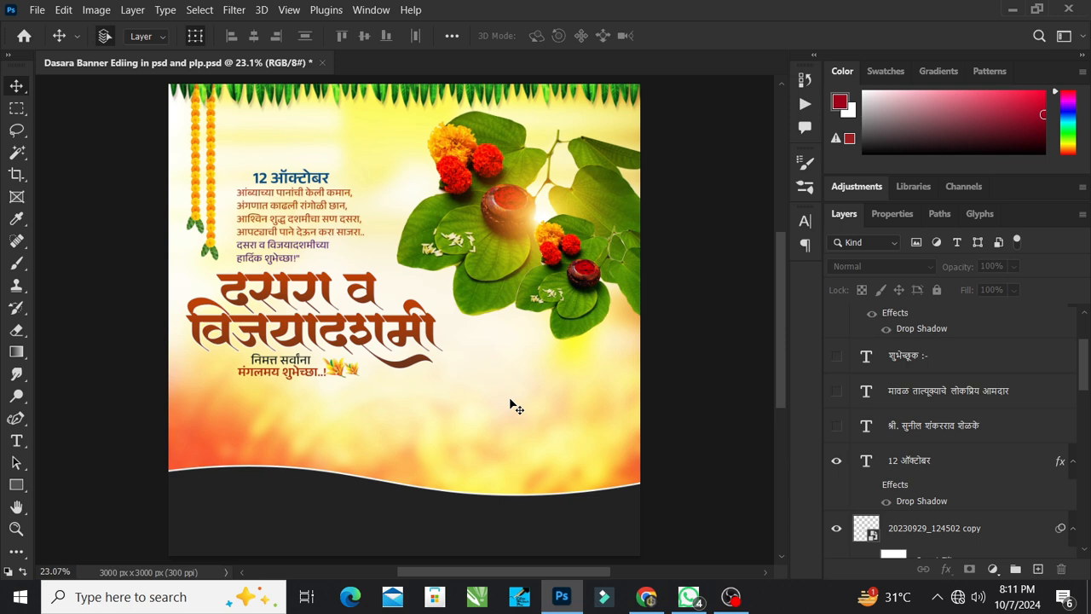
pyautogui.click(837, 425)
pyautogui.click(836, 391)
pyautogui.click(836, 356)
# Make the _DSC0848 portrait, the ONKAR GRAPHICS FGX credit text and the Triangle 1 layer visible.
pyautogui.scroll(1, 861, 384)
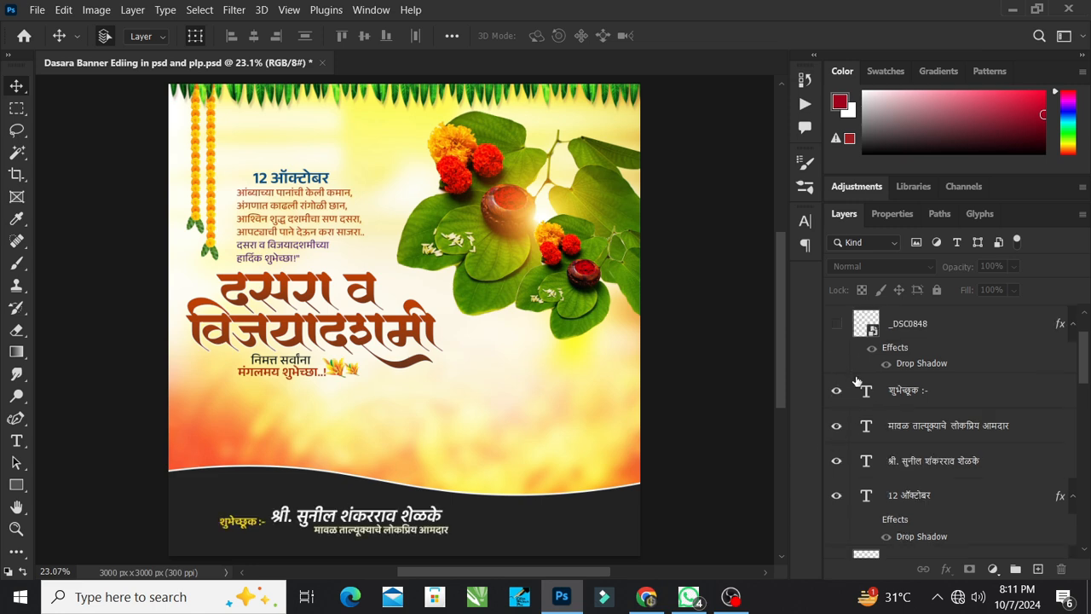
pyautogui.click(836, 320)
pyautogui.scroll(2, 869, 373)
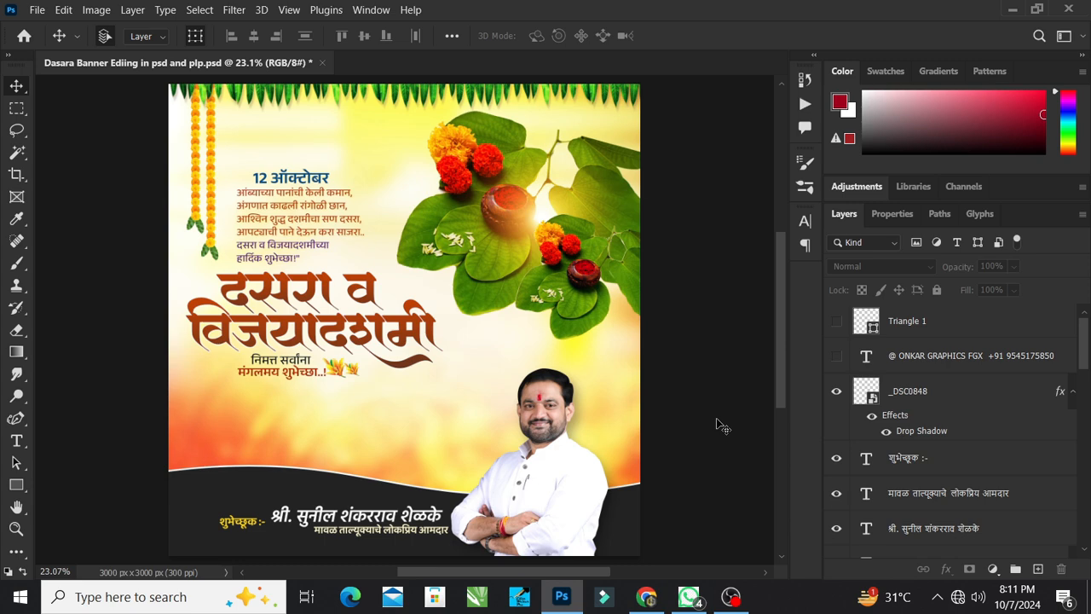
pyautogui.click(836, 355)
pyautogui.click(836, 322)
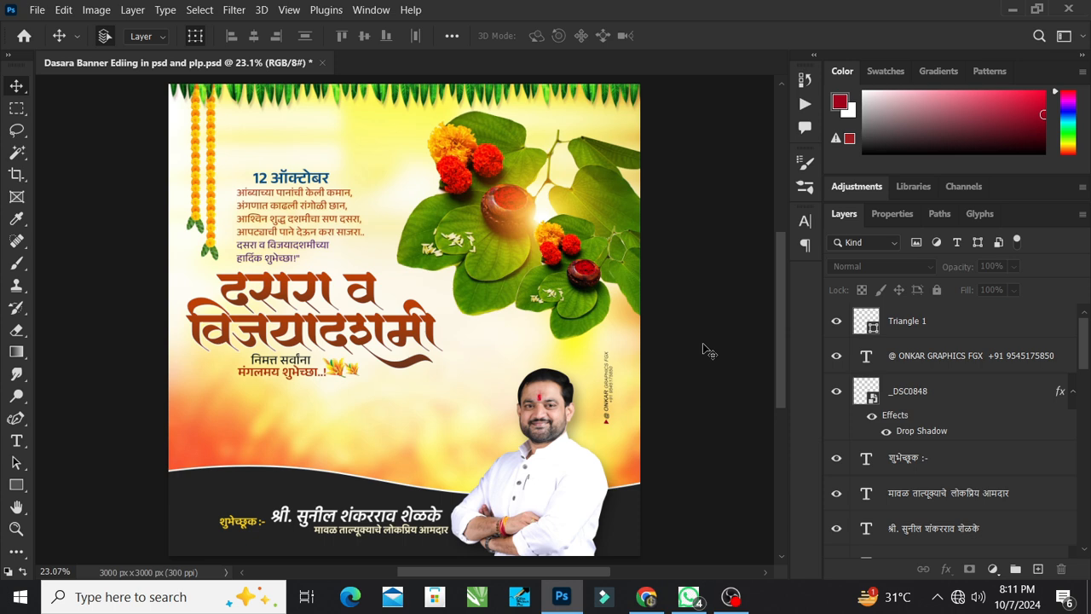
# Select the Triangle 1 layer to locate its shape beside the credit text, and clear the selection.
pyautogui.click(959, 335)
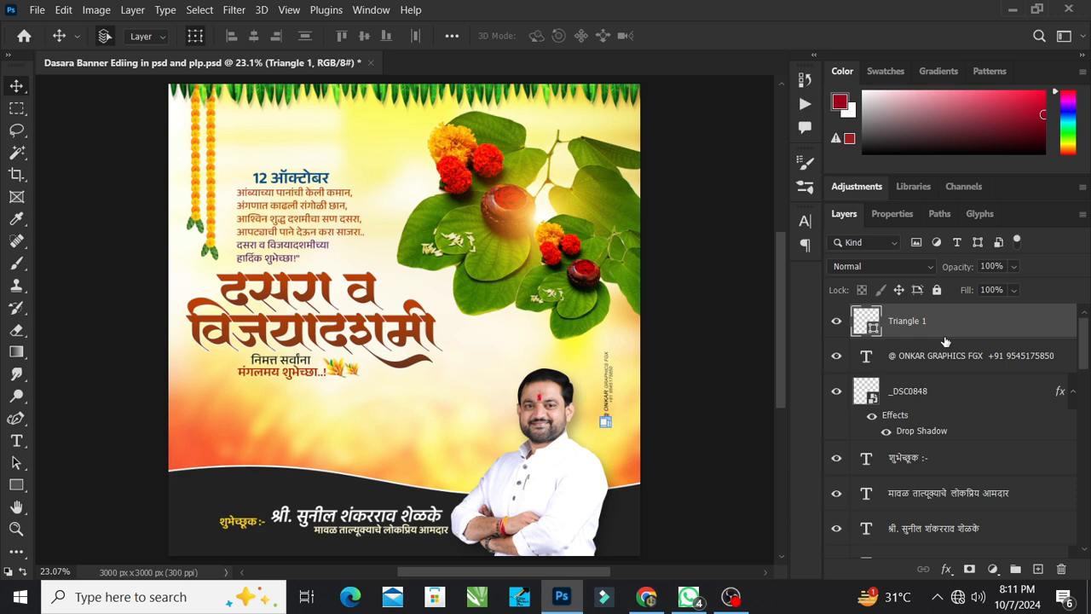
pyautogui.click(699, 412)
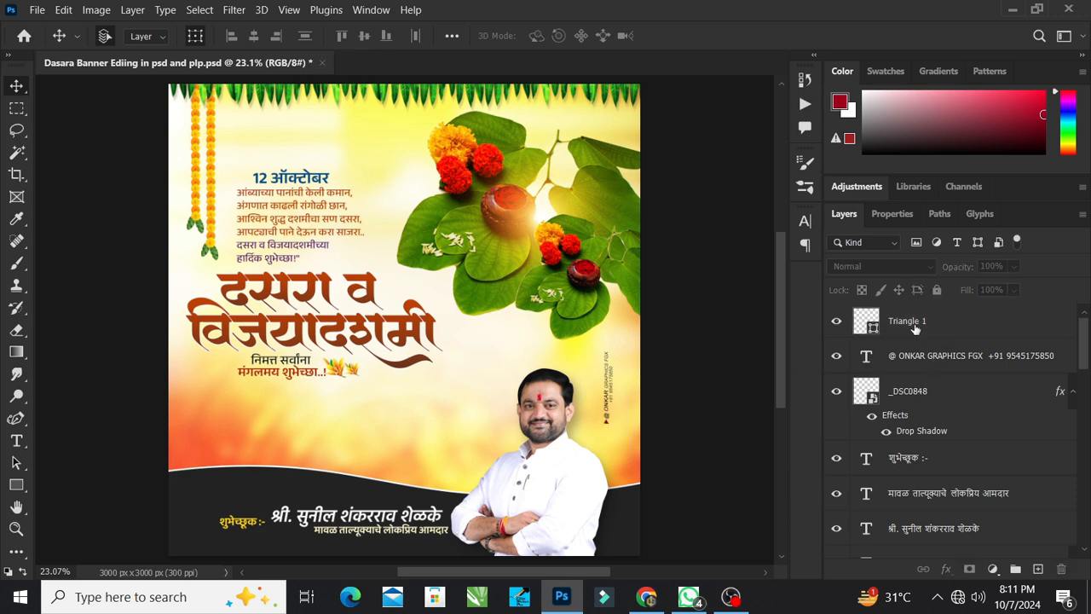
pyautogui.click(955, 327)
pyautogui.click(651, 443)
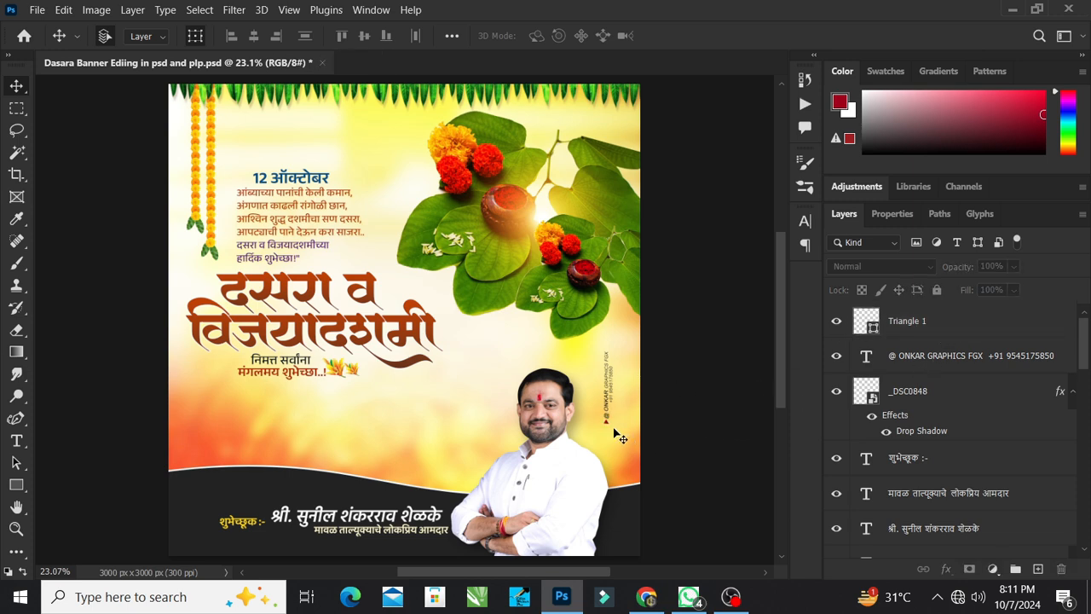